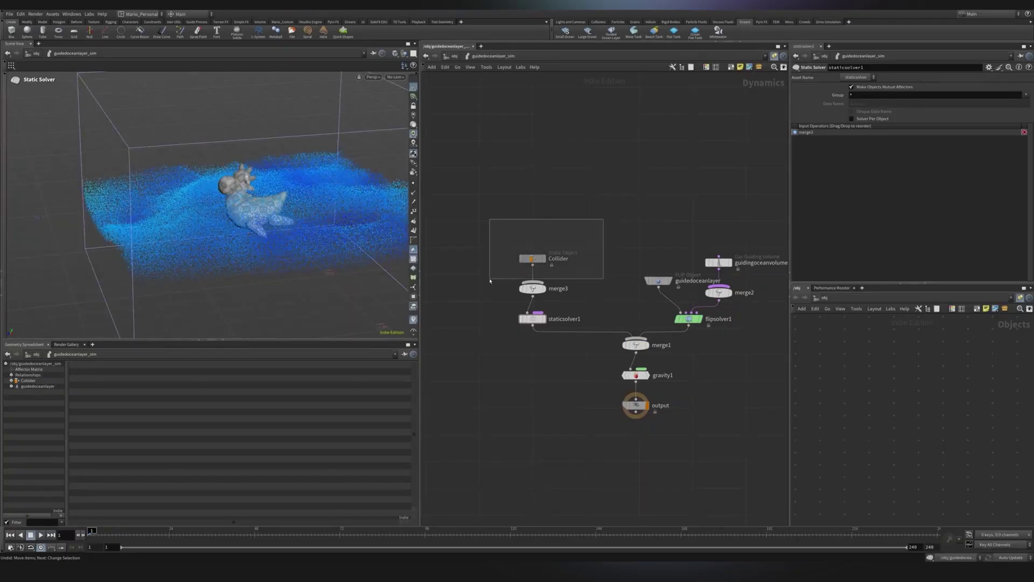
Select the Collider node and play the crowd simulation on the timeline.
left_click_drag(490, 280, 491, 283)
key("Up")
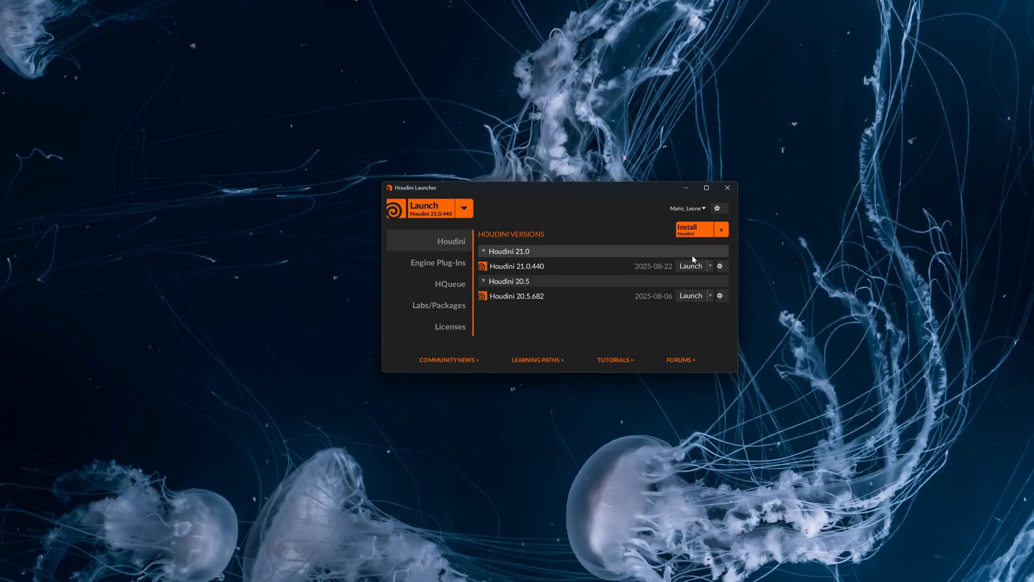
Launch Houdini 21.0 from the Launcher and hide the shelf and toolbars.
left_click(693, 266)
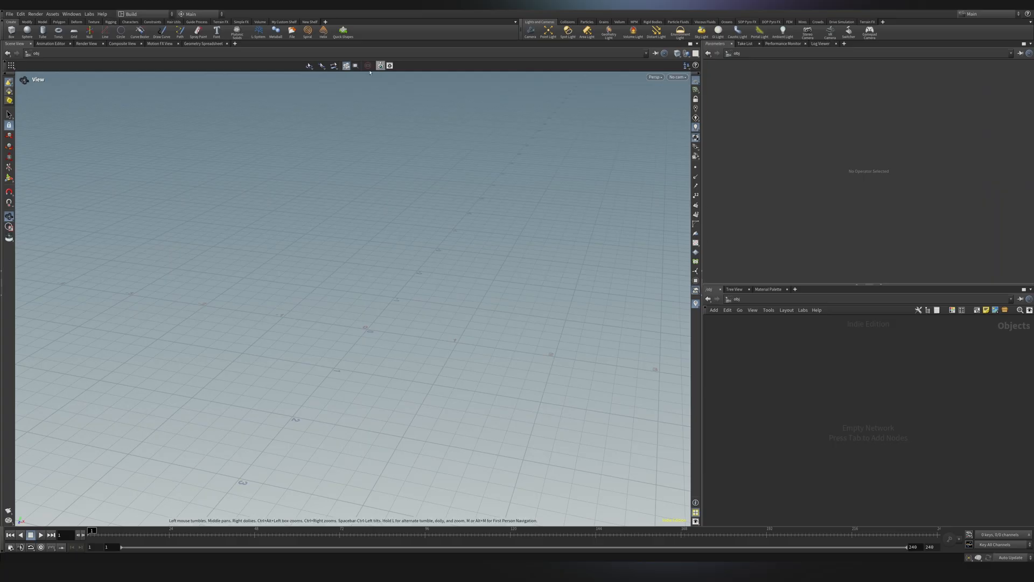
left_click(87, 43)
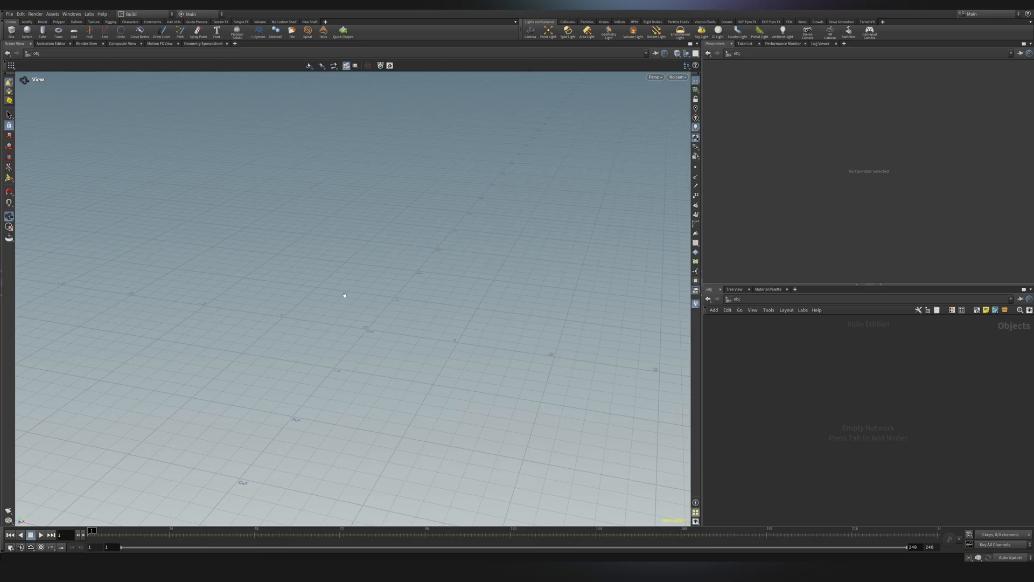
key("ctrl+alt+s")
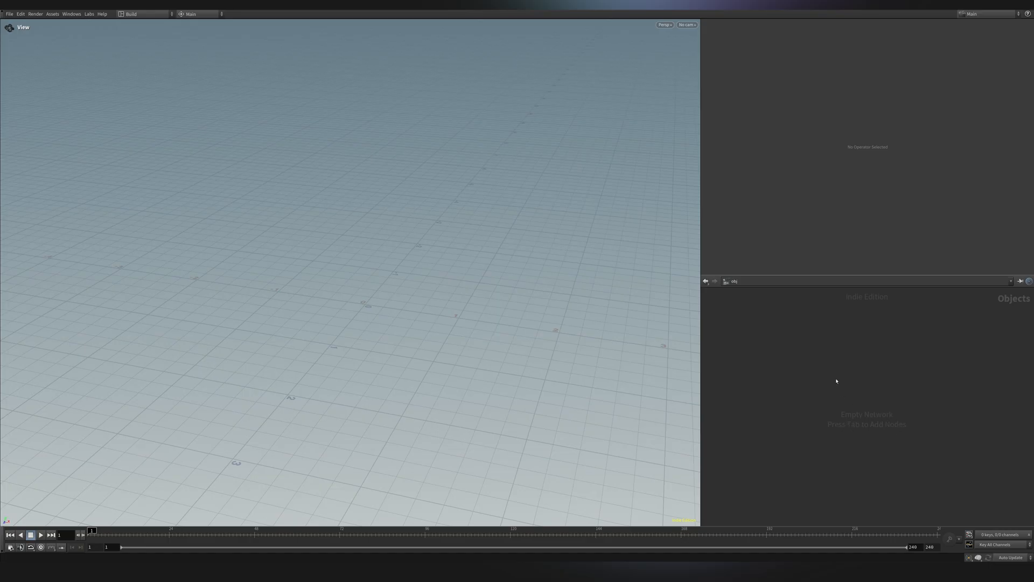
Add a Sphere geometry object (sphere1) via the Tab menu, then reopen the node menu.
key("Tab")
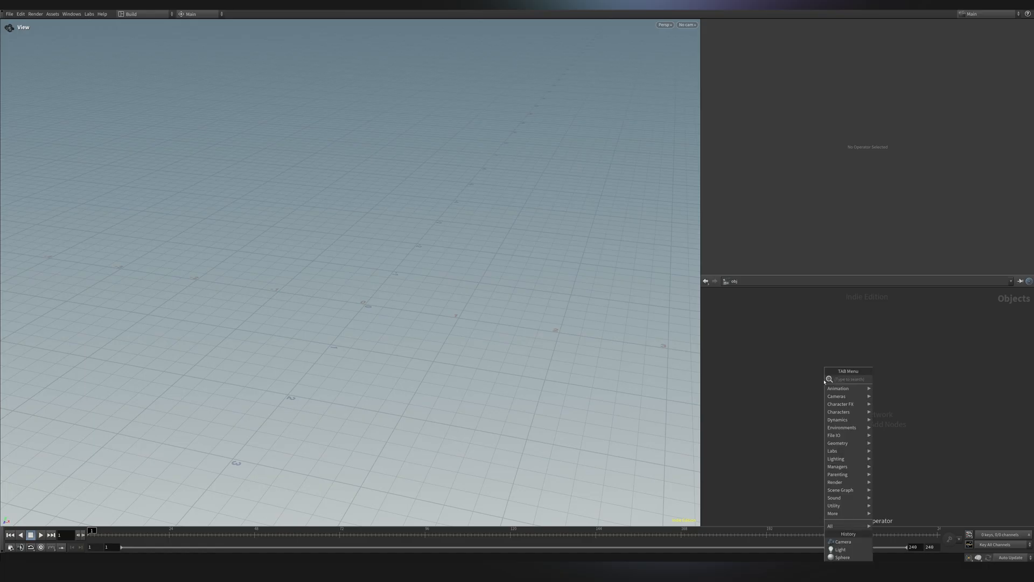
type("sphere")
key("Return")
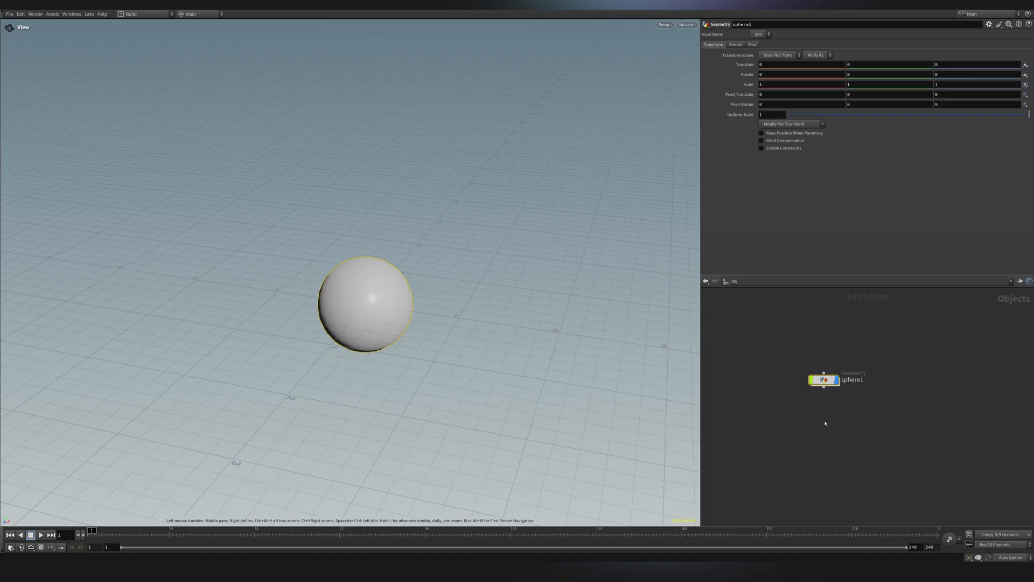
key("Tab")
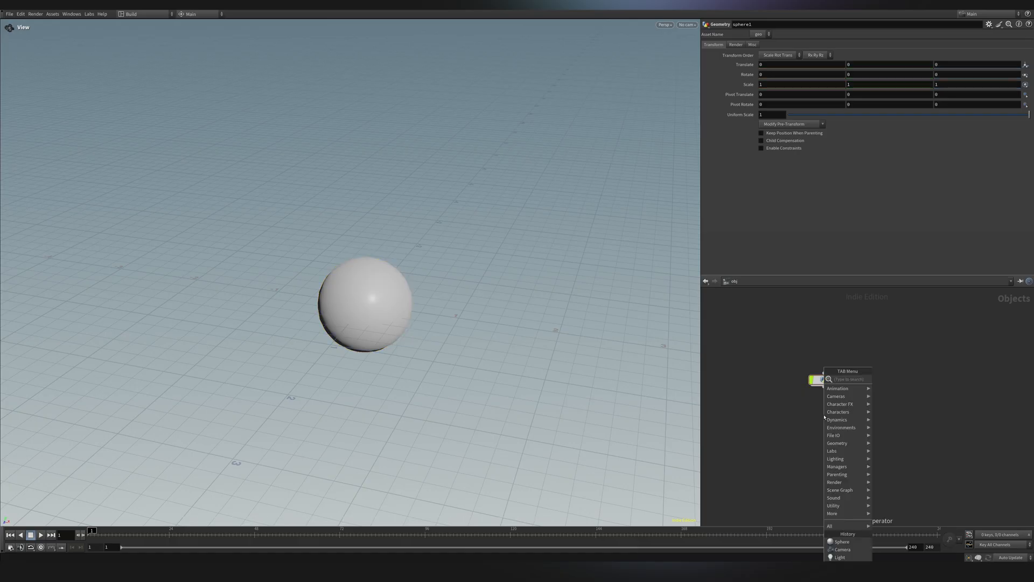
type("b")
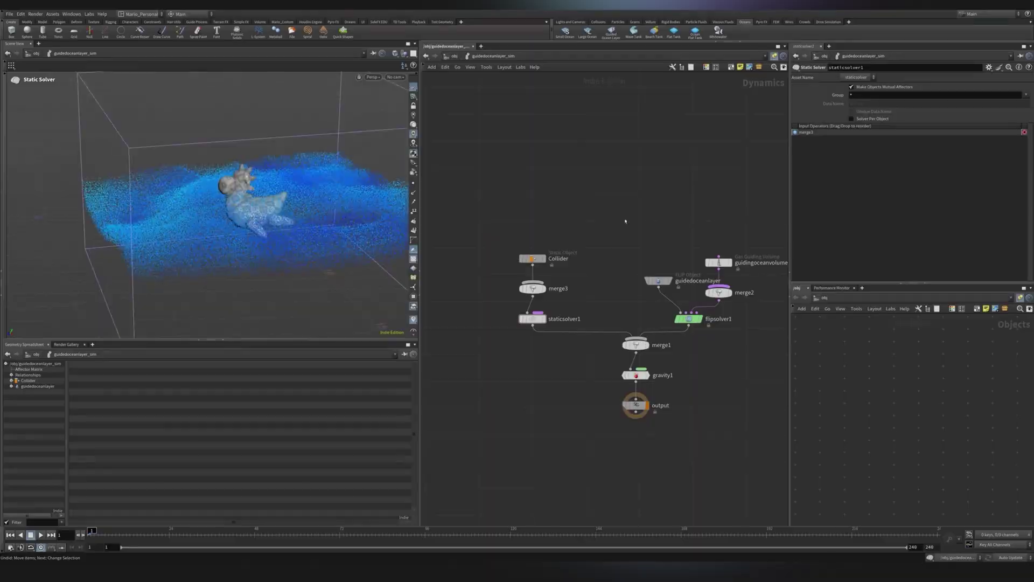
left_click(531, 258)
key("Up")
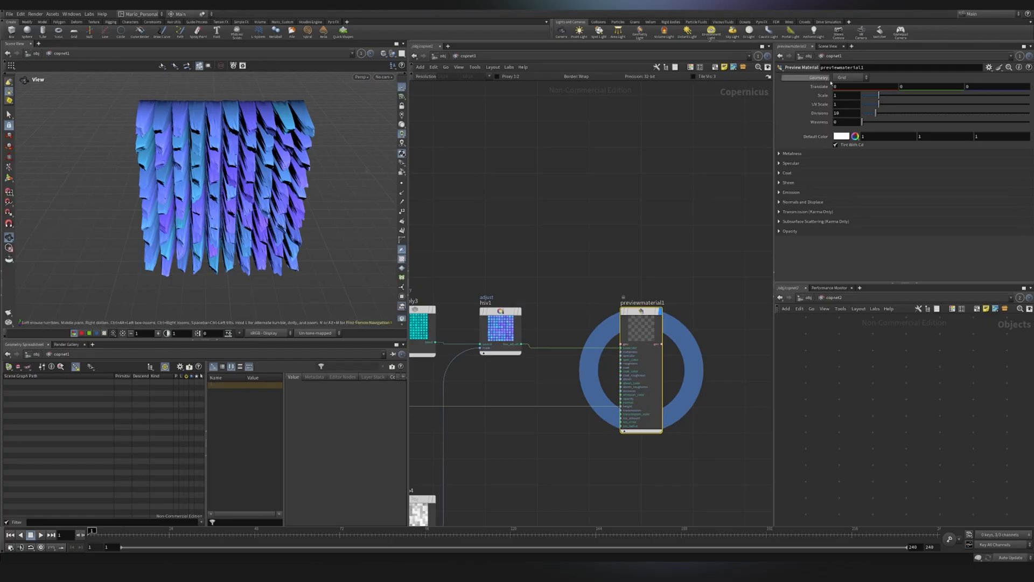
left_click(791, 201)
left_click_drag(1026, 221, 866, 220)
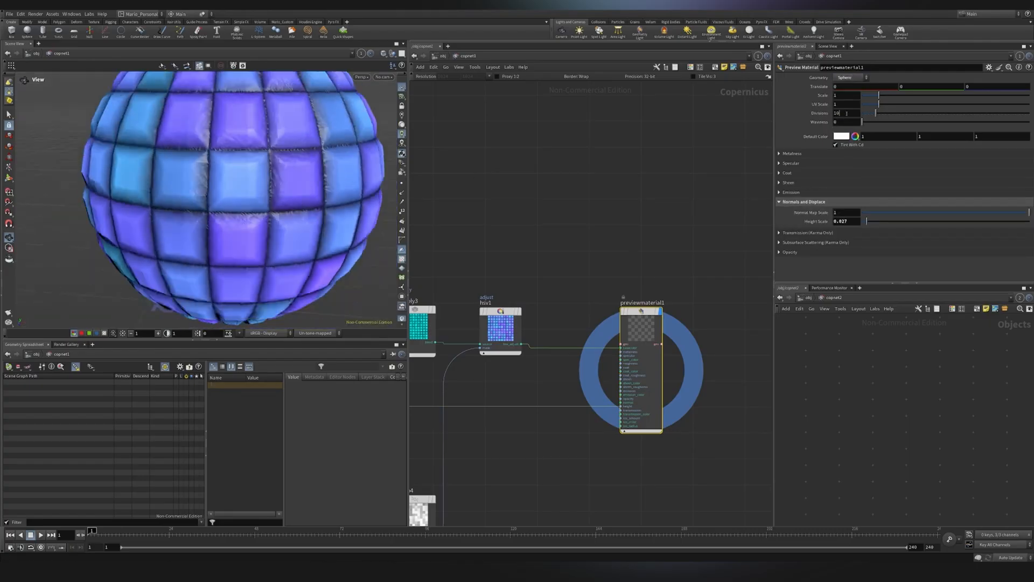
right_click(599, 314)
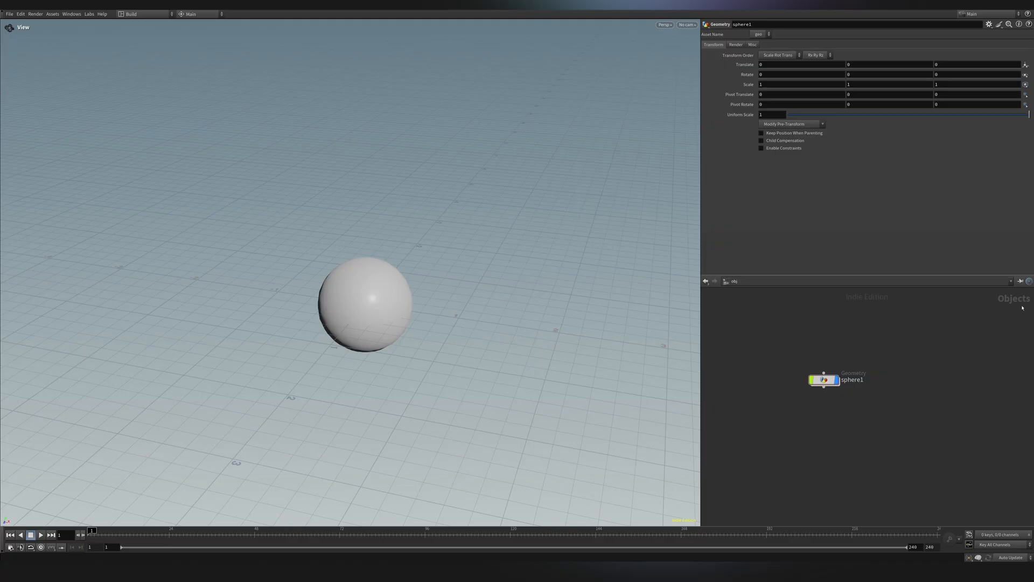
Dive inside sphere1, search the Tab menu for a bevel node and cancel without adding it.
left_click_drag(824, 379, 802, 343)
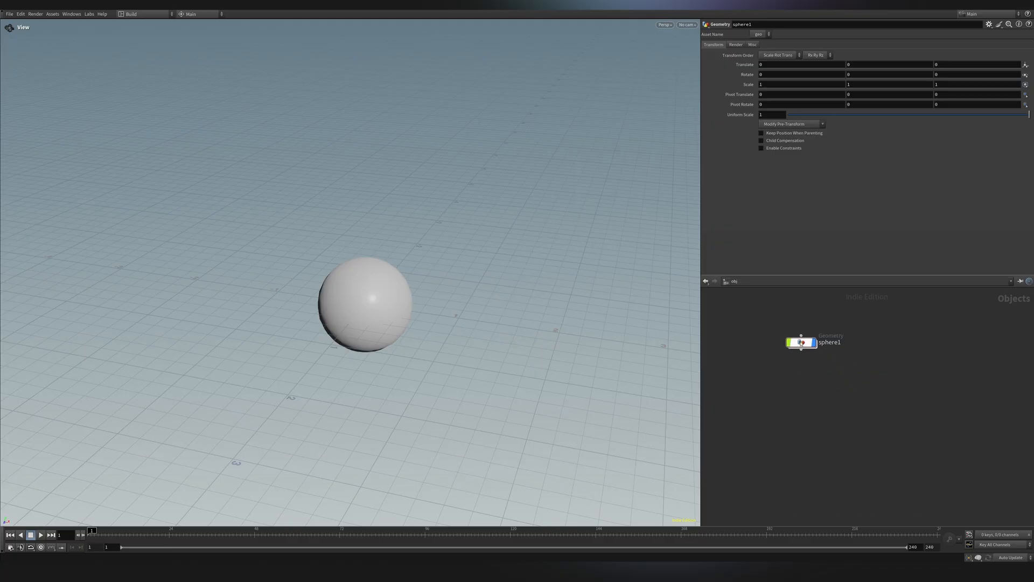
double_click(801, 342)
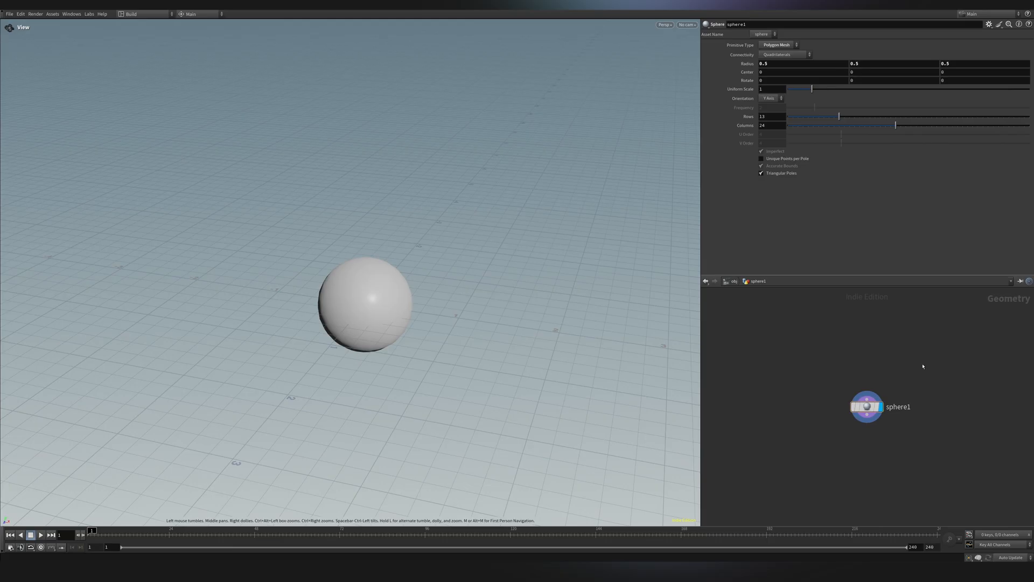
middle_click_drag(924, 363, 840, 295)
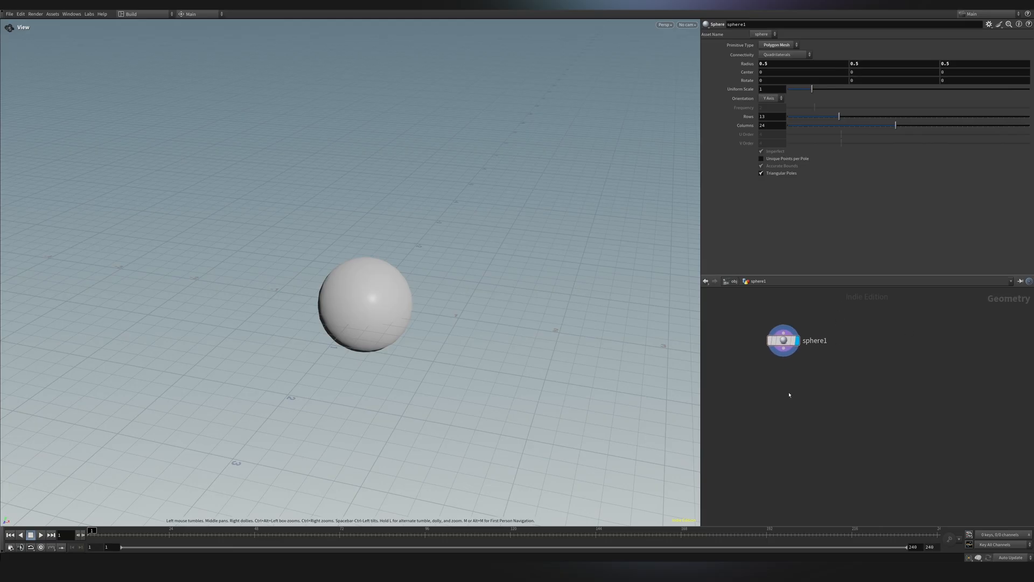
key("Tab")
type("bev")
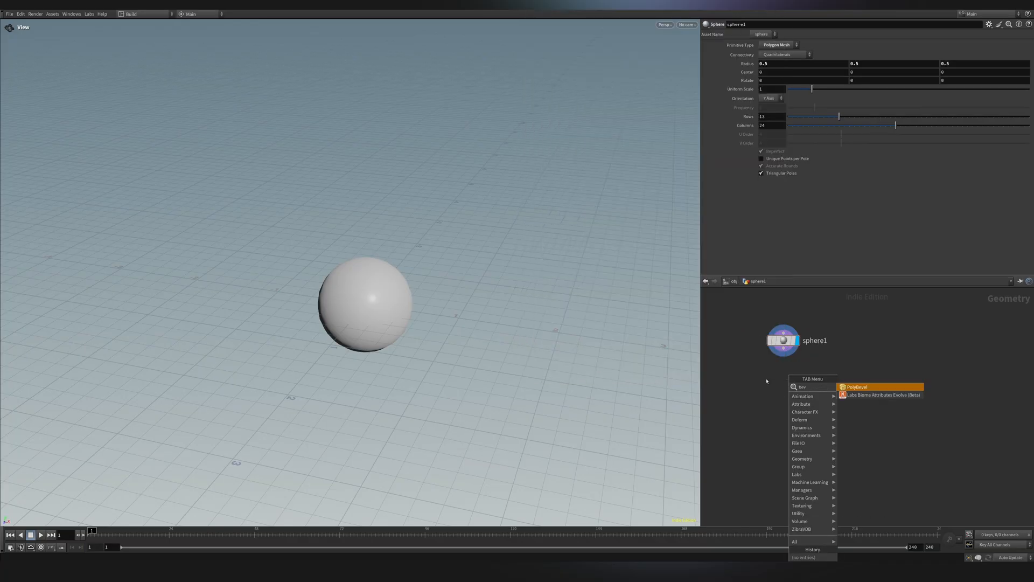
key("Escape")
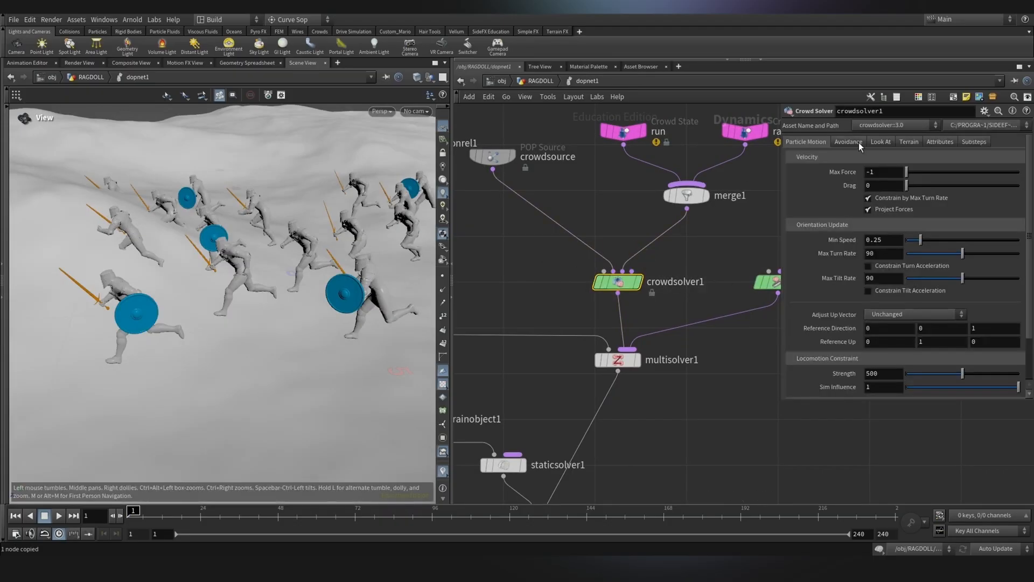
Enable terrain projection on crowdsolver1 with SOP Path /obj/RAGDOLL/OUT_Ground.
left_click(905, 143)
left_click(868, 225)
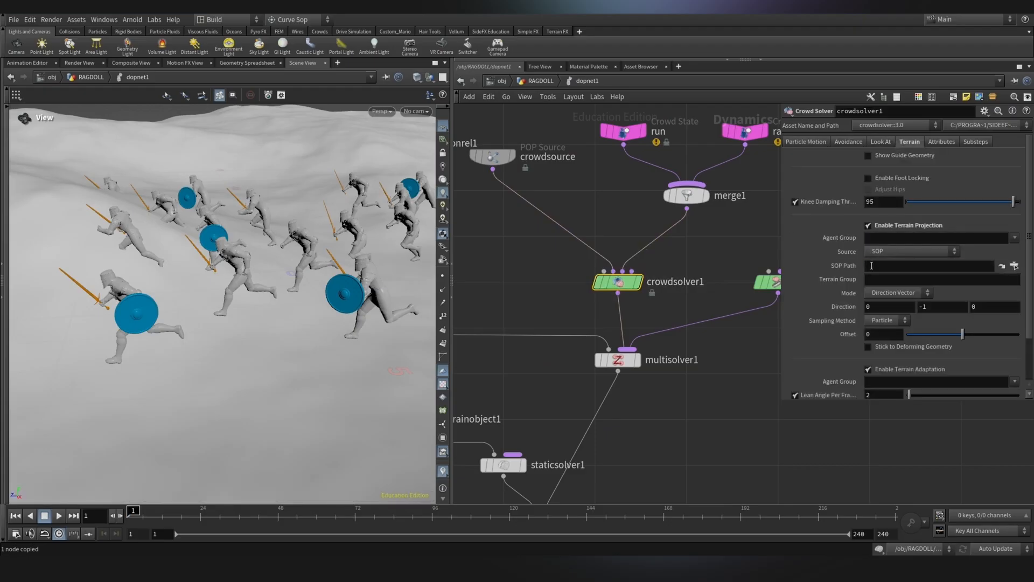
left_click(869, 265)
type("/obj/RAGDOLL/OUT_Ground")
key("Return")
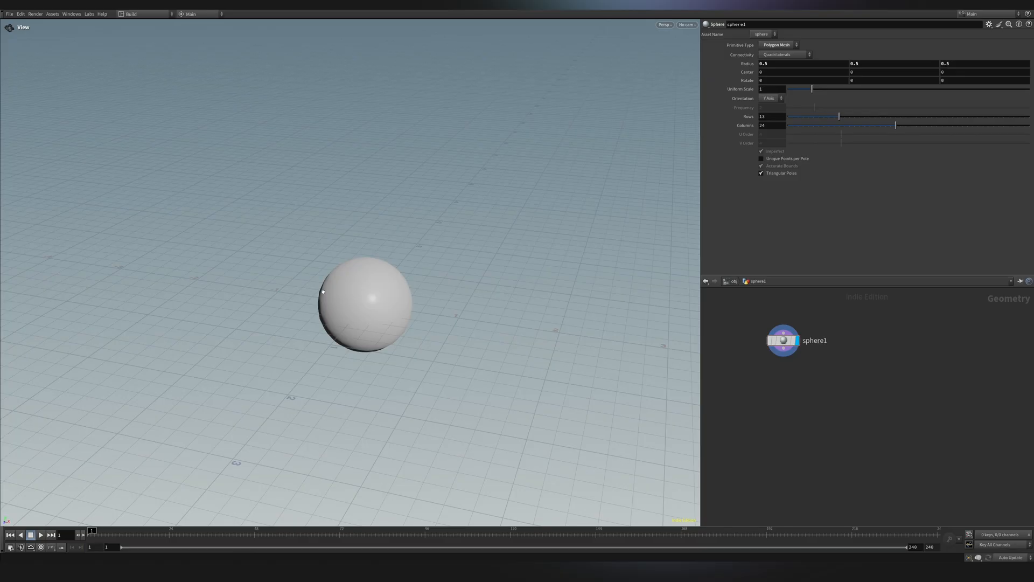
Orbit around the sphere and move the sphere1 node lower-right in the network.
mouse_move(327, 295)
left_mouse_down("alt")
mouse_move(425, 283)
mouse_move(294, 293)
left_mouse_up("alt")
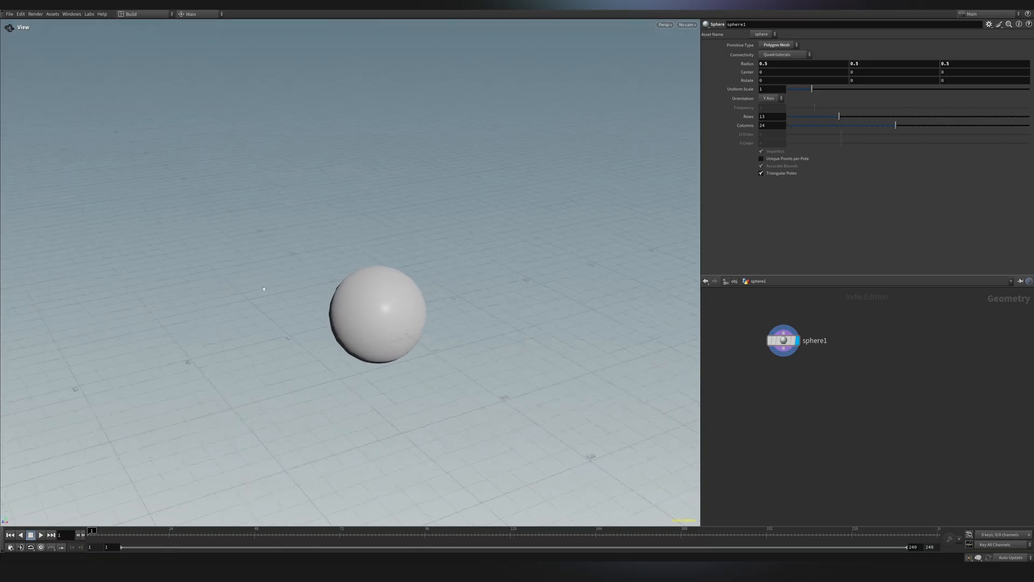
left_click_drag(264, 289, 342, 294)
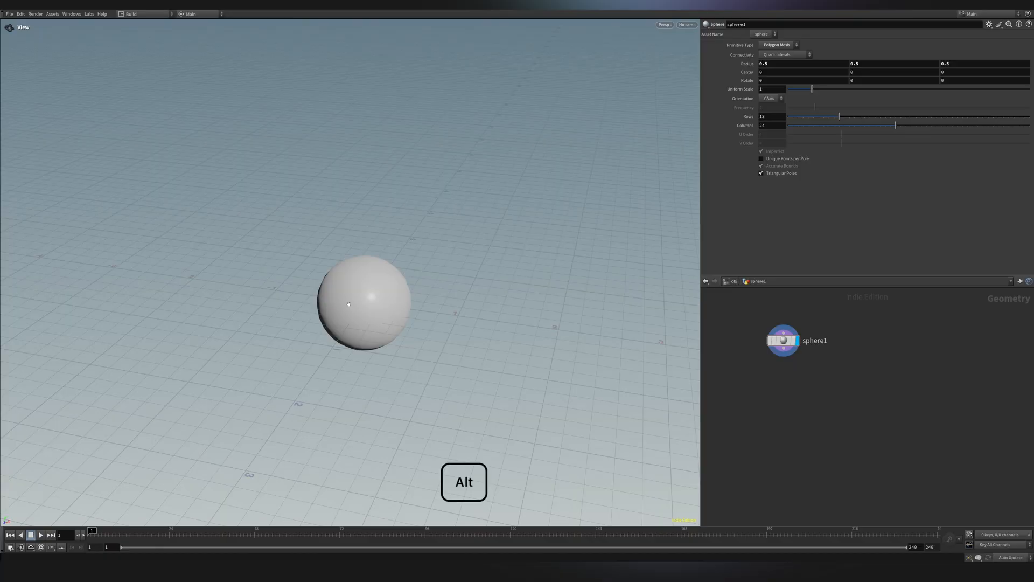
mouse_move(348, 305)
middle_mouse_down("alt")
mouse_move(488, 276)
mouse_move(278, 270)
mouse_move(213, 297)
mouse_move(473, 282)
mouse_move(221, 283)
mouse_move(396, 271)
mouse_move(367, 144)
mouse_move(366, 352)
mouse_move(363, 289)
middle_mouse_up("alt")
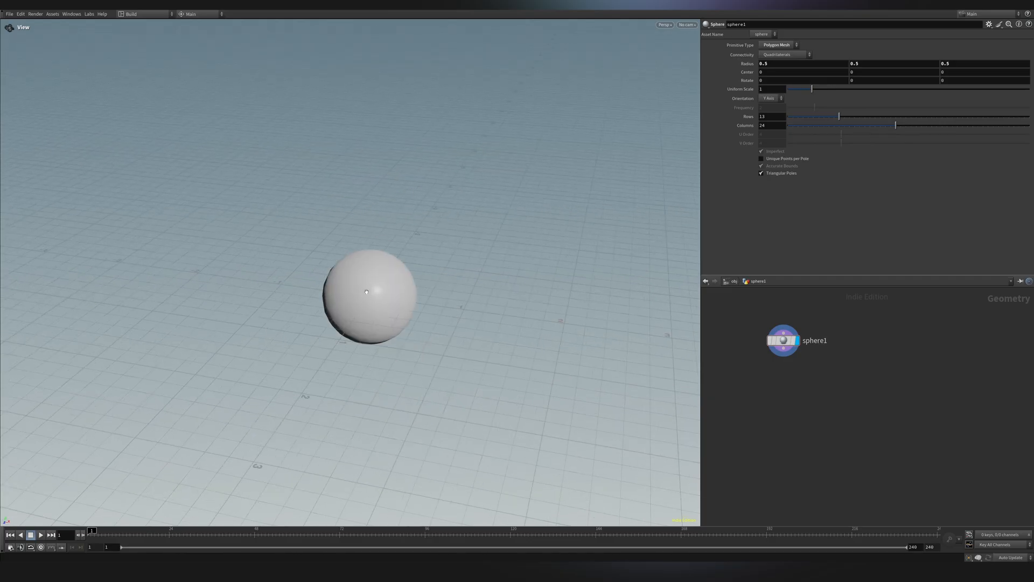
scroll(365, 297, "up", 3, "alt")
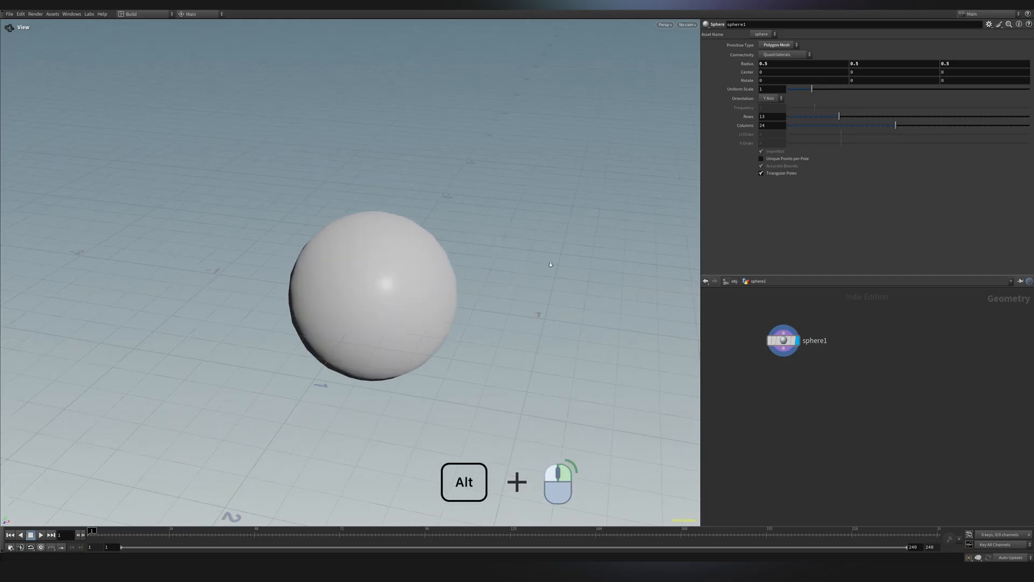
scroll(310, 300, "down", 4, "alt")
scroll(309, 299, "up", 3, "alt")
scroll(339, 298, "up", 1, "alt")
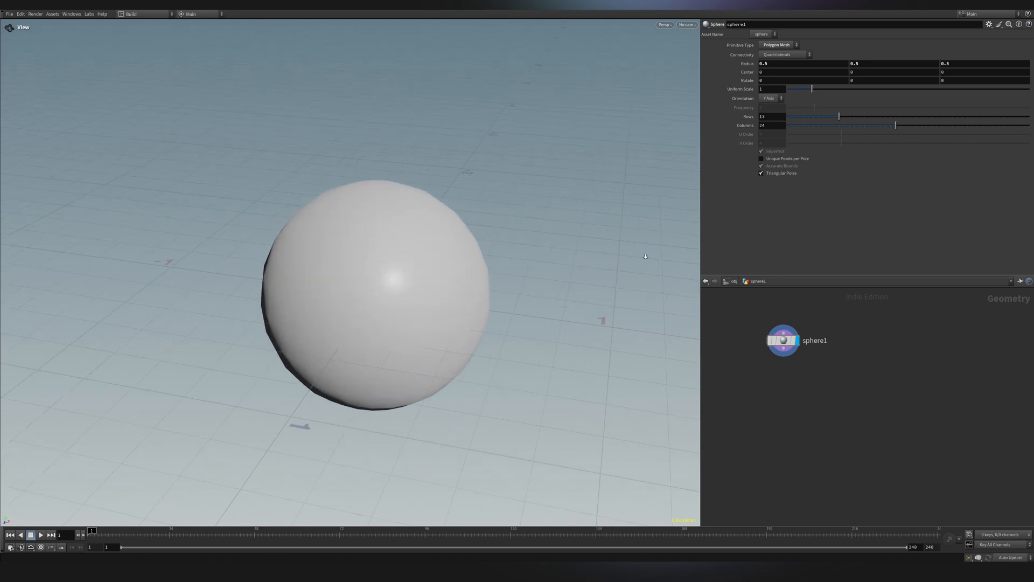
scroll(363, 295, "down", 3, "alt")
scroll(381, 294, "down", 1, "alt")
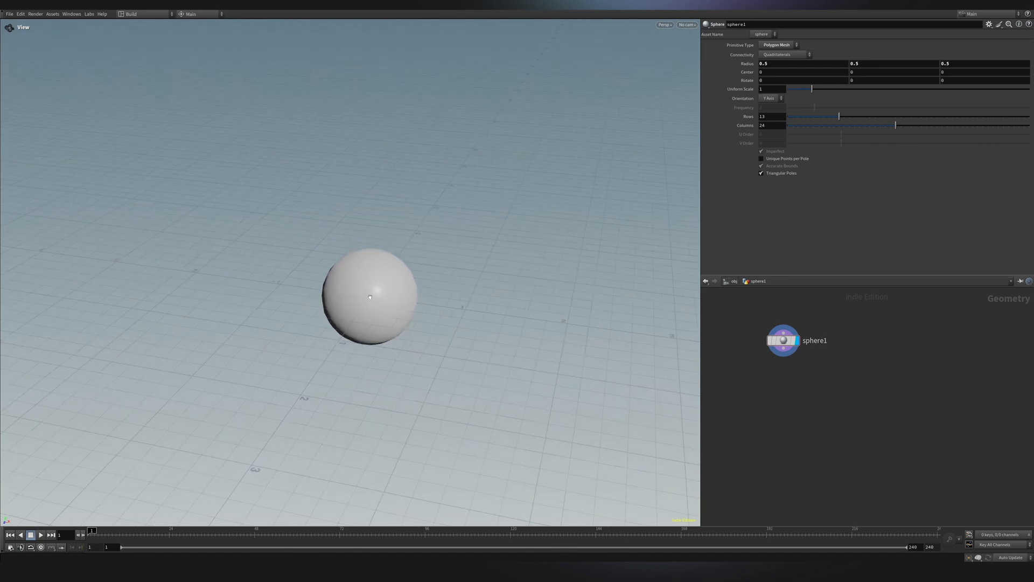
scroll(370, 297, "up", 1, "alt")
scroll(370, 296, "up", 1, "alt")
scroll(368, 296, "down", 3, "alt")
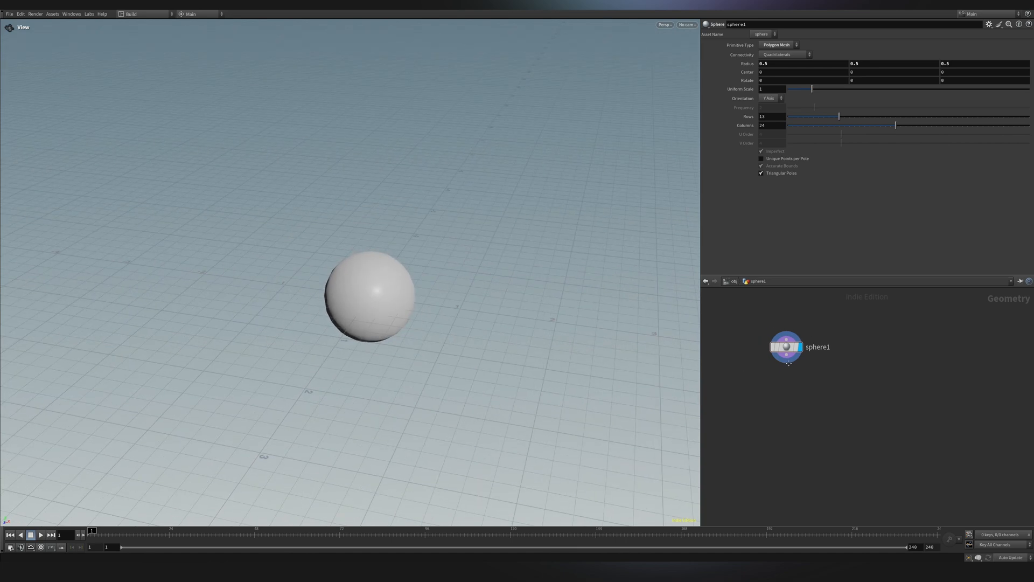
mouse_move(789, 363)
left_mouse_down()
mouse_move(839, 414)
mouse_move(773, 362)
mouse_move(826, 396)
mouse_move(815, 391)
left_mouse_up()
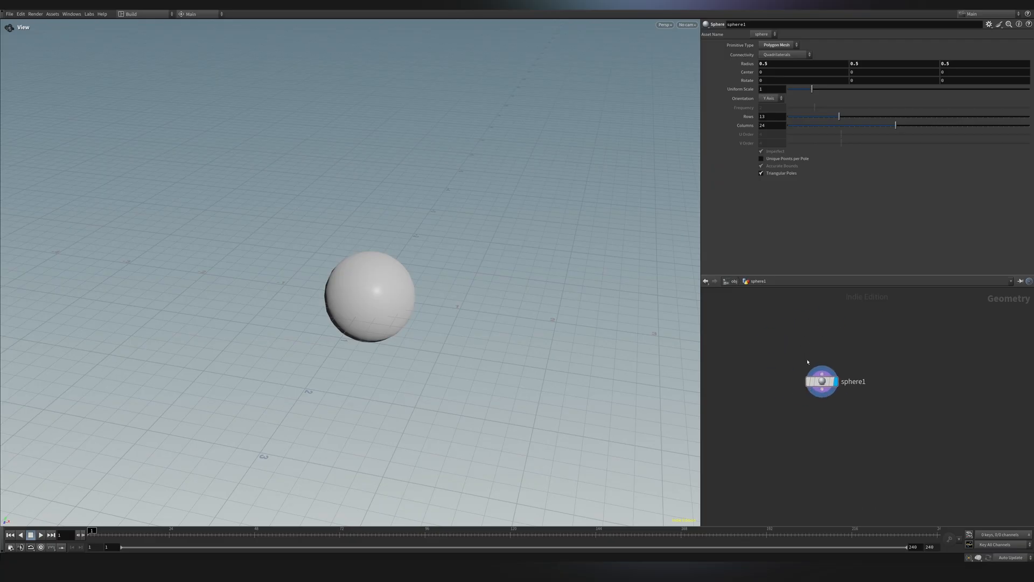
mouse_move(820, 350)
middle_mouse_down()
mouse_move(840, 349)
mouse_move(785, 343)
mouse_move(875, 351)
mouse_move(843, 344)
middle_mouse_up()
scroll(865, 346, "down", 2)
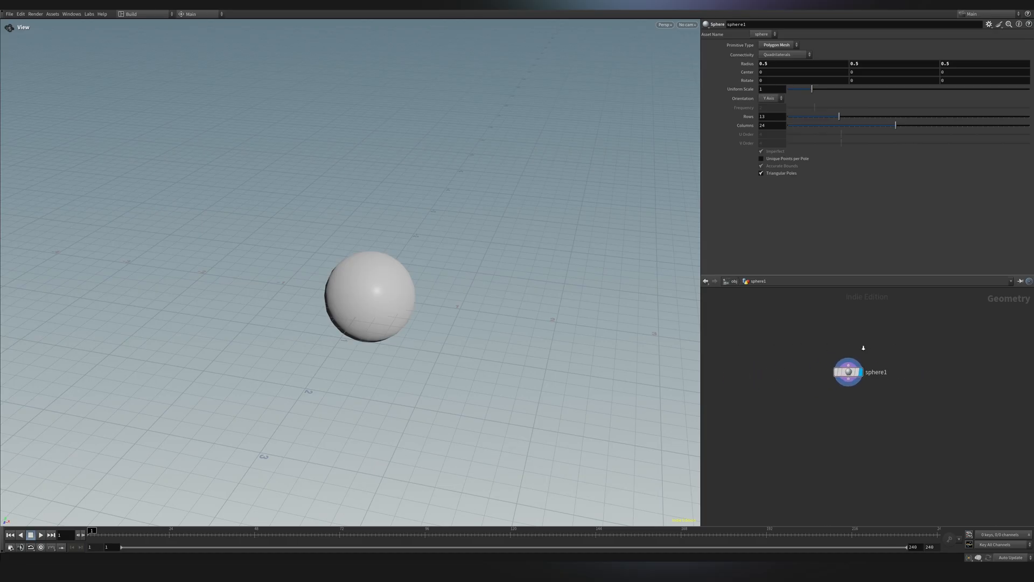
scroll(862, 347, "down", 2)
scroll(883, 351, "up", 3)
scroll(849, 370, "down", 3)
scroll(845, 356, "up", 3)
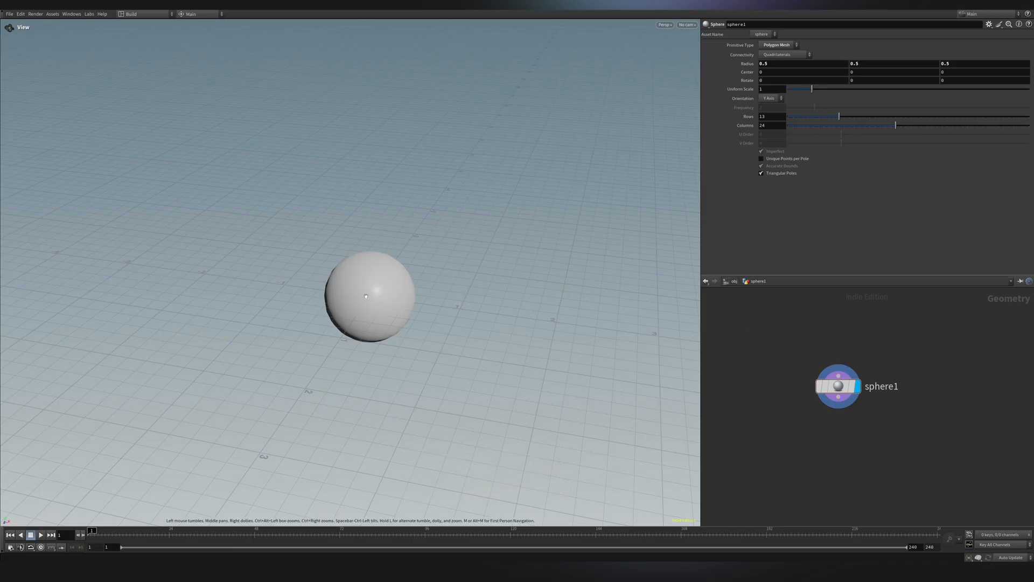
Show wire-over-shaded, set the sphere to 35 rows and 35 columns, and reset uniform scale to 1.
key("shift+w")
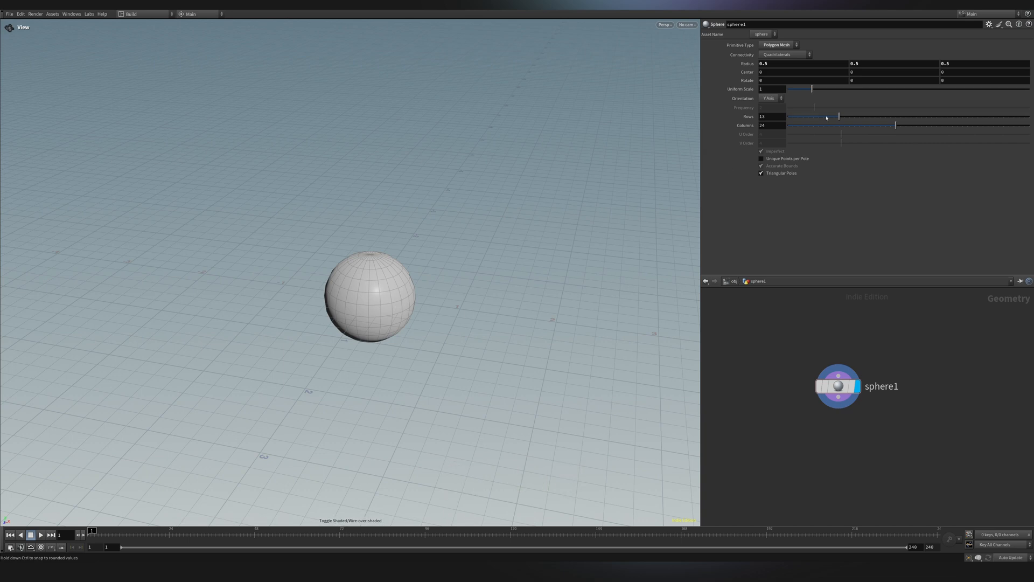
mouse_move(837, 116)
left_mouse_down()
mouse_move(951, 116)
mouse_move(952, 126)
left_mouse_up()
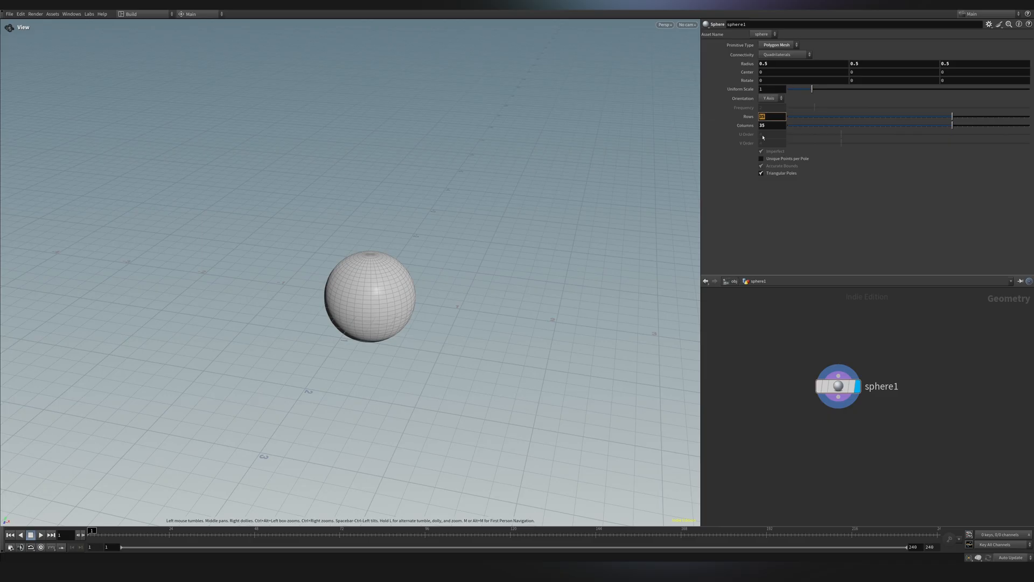
key("Tab")
mouse_move(814, 90)
left_mouse_down()
mouse_move(830, 94)
mouse_move(816, 104)
left_mouse_up()
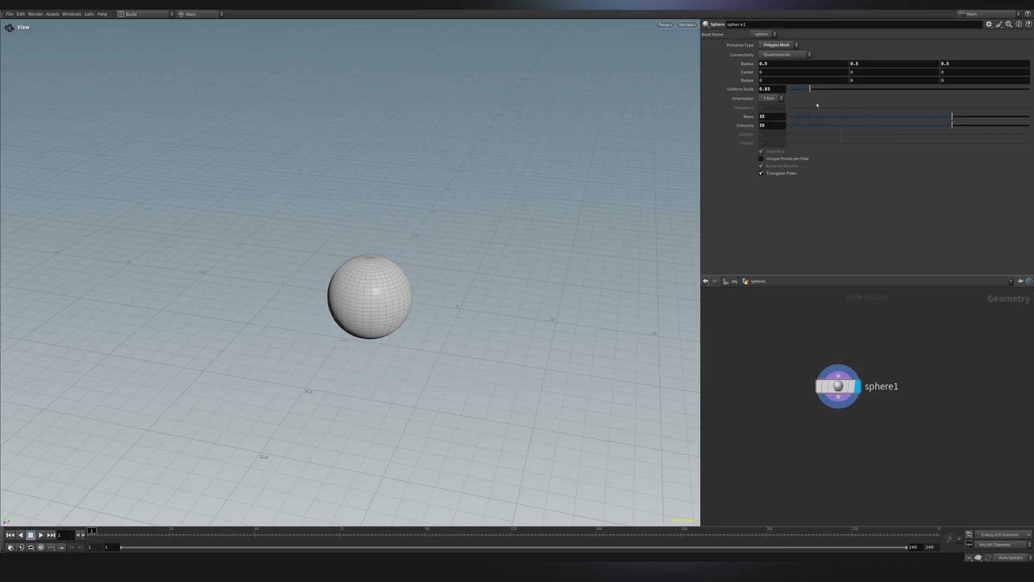
middle_click(772, 90, "ctrl")
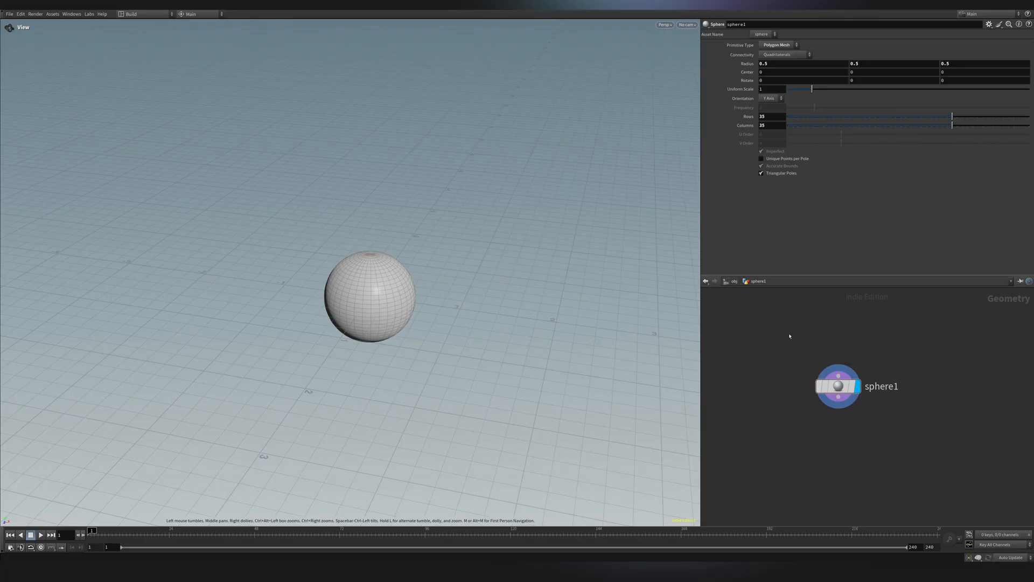
key("u")
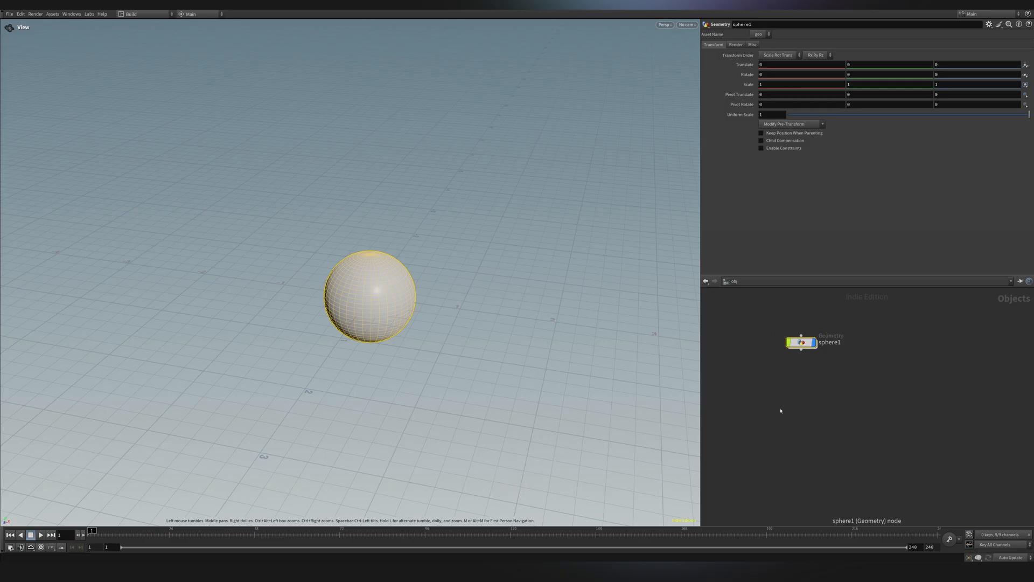
left_click_drag(820, 383, 744, 314)
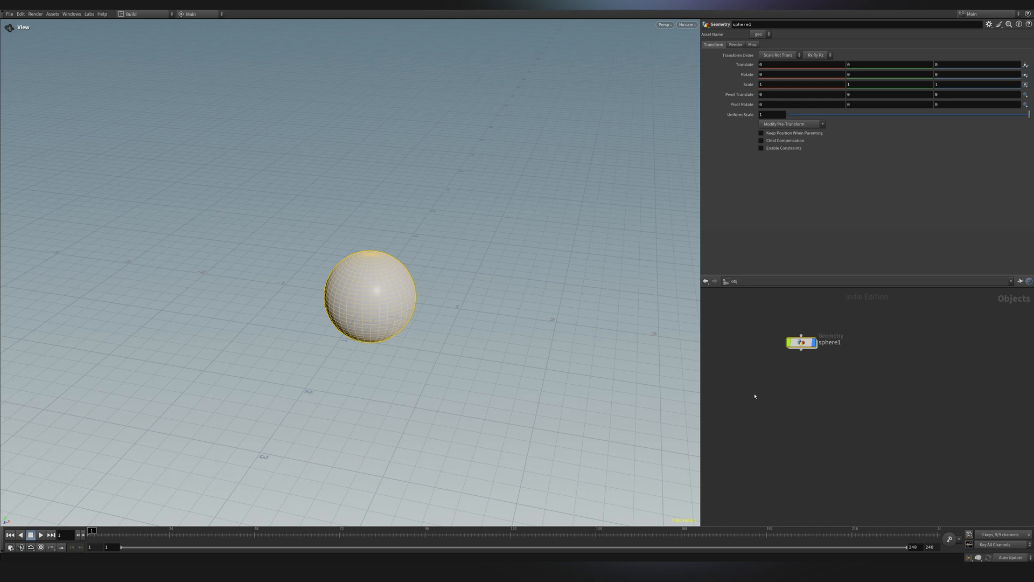
key("i")
key("u")
key("i")
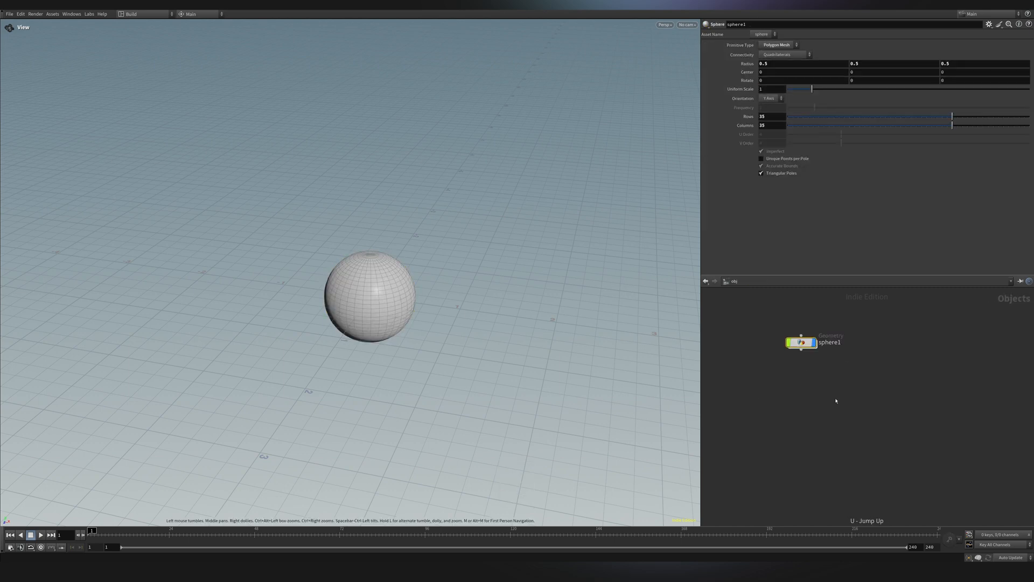
key("i")
key("u")
key("i")
key("u")
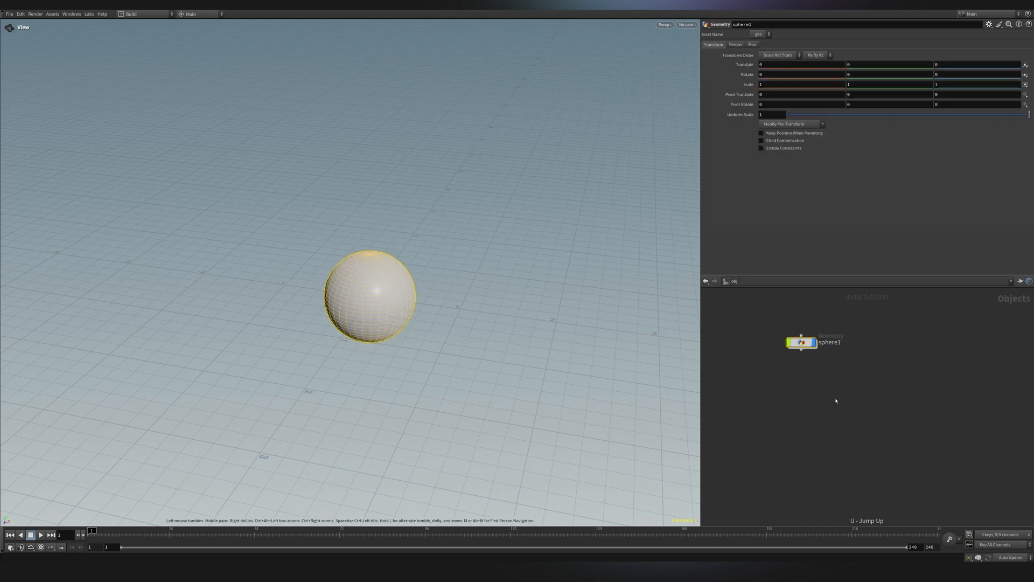
key("i")
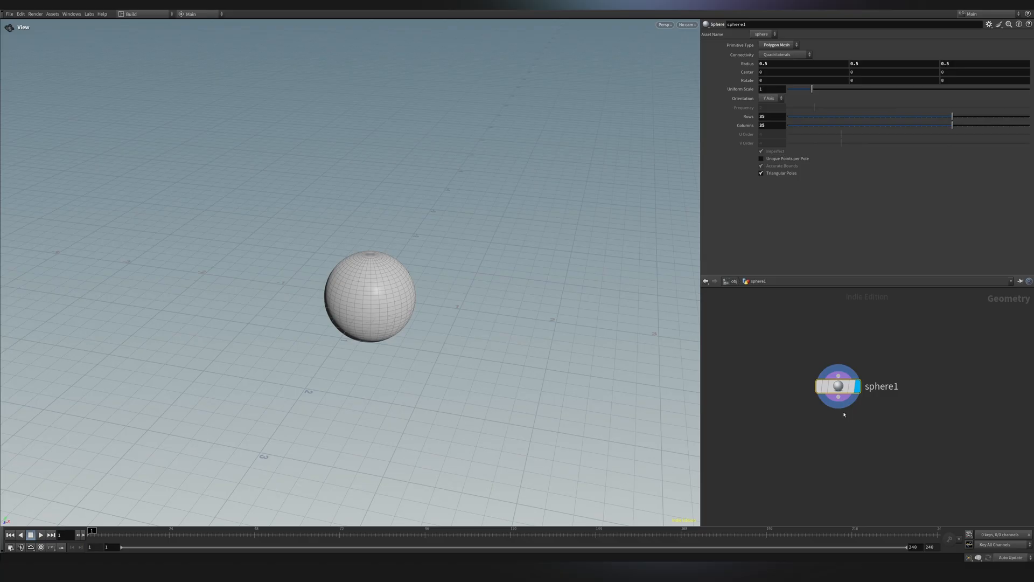
Place an Attribute Noise node (mountain1) below sphere1 and wire sphere1 into it.
middle_click_drag(844, 413, 833, 379)
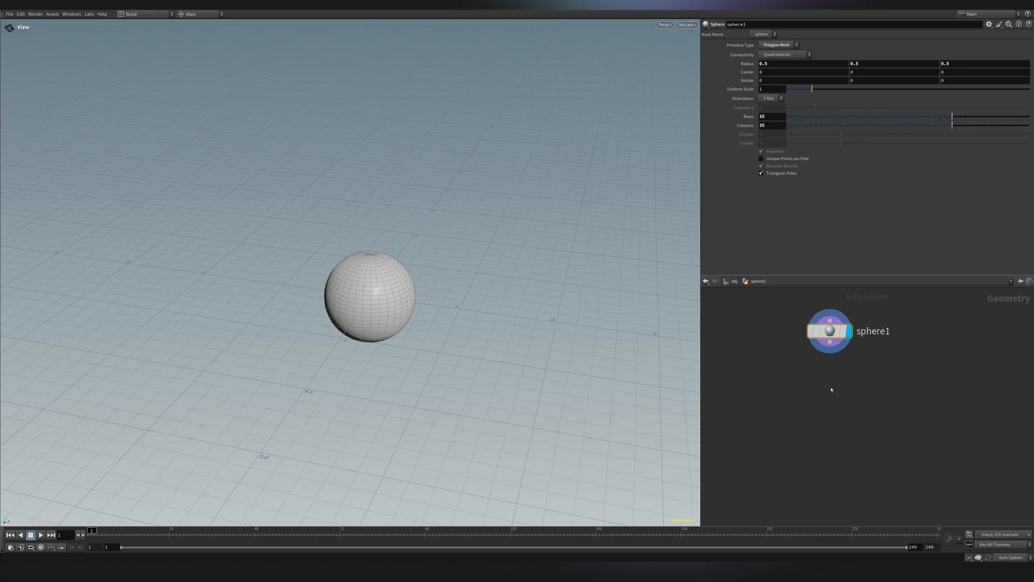
key("Tab")
type("m")
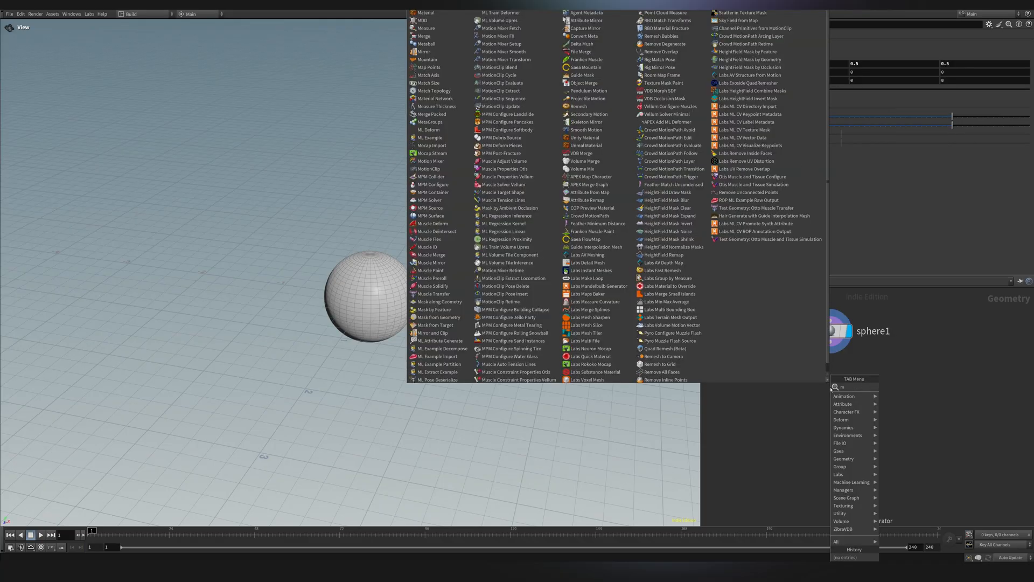
key("Return")
left_click(828, 400)
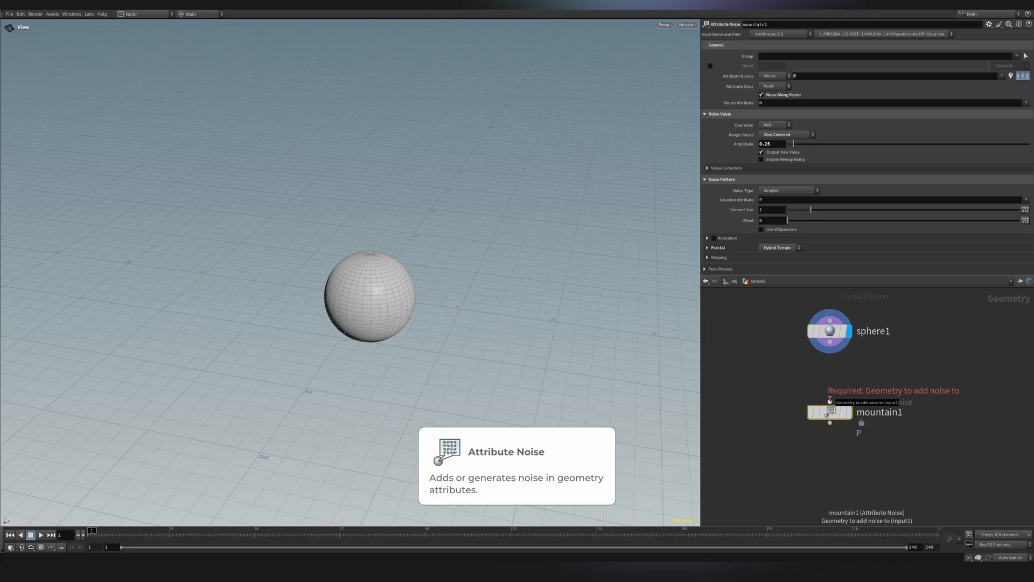
mouse_move(829, 332)
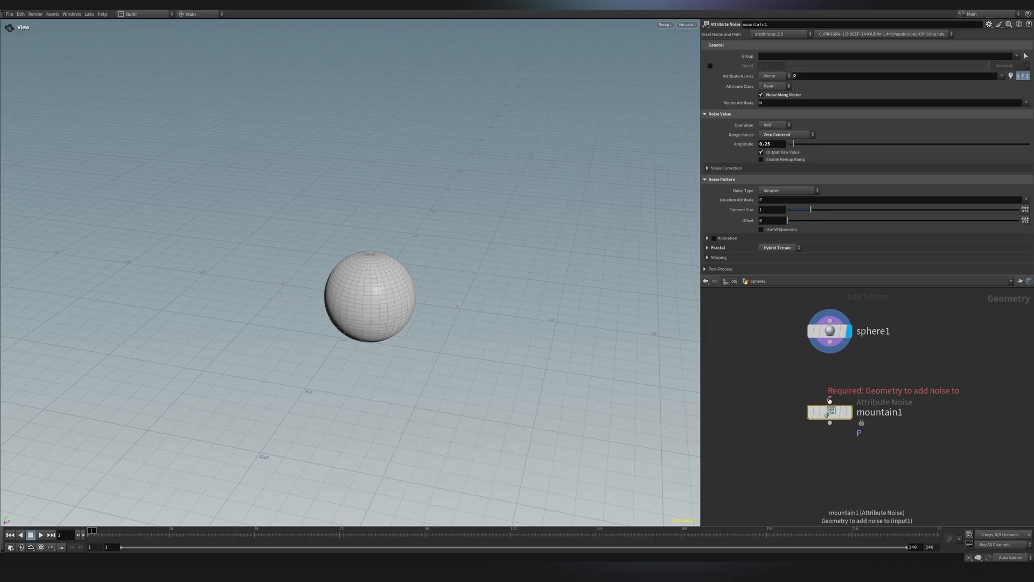
left_click(829, 400)
left_click(828, 350)
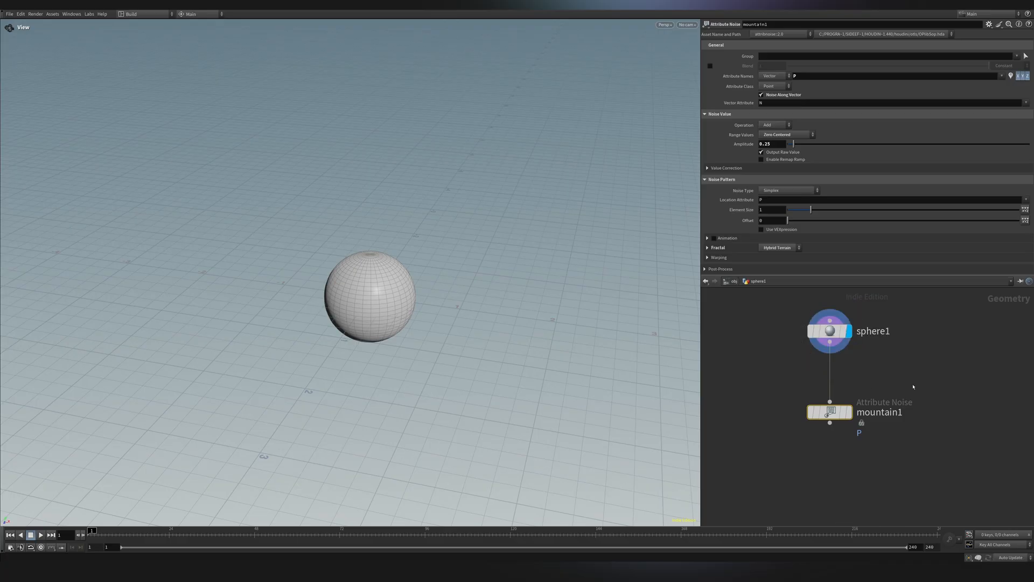
Display mountain1's noisy sphere in the viewport and bring up the Attribute Noise help page.
left_click_drag(917, 384, 758, 450)
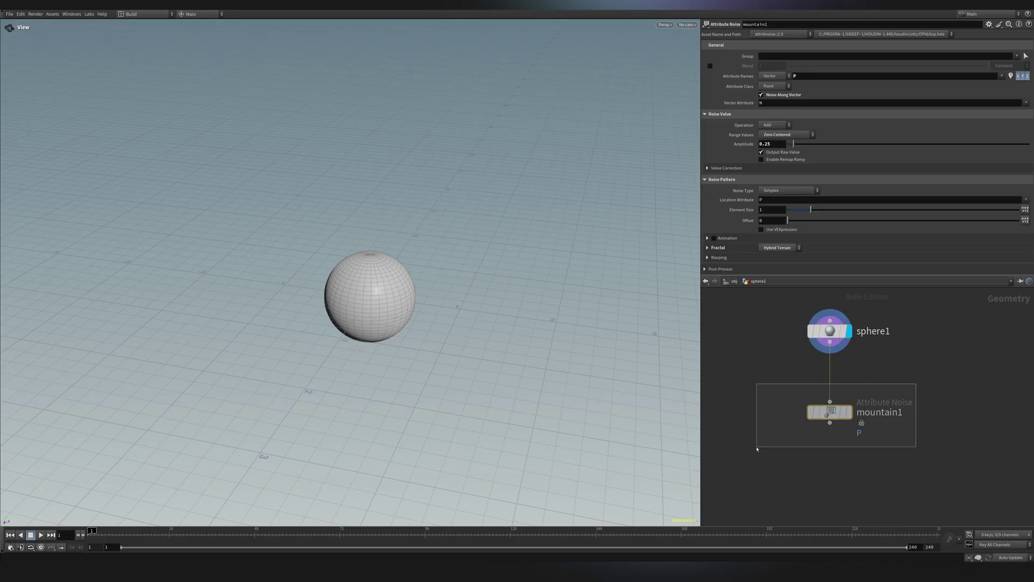
left_click(847, 412)
scroll(344, 291, "up", 5)
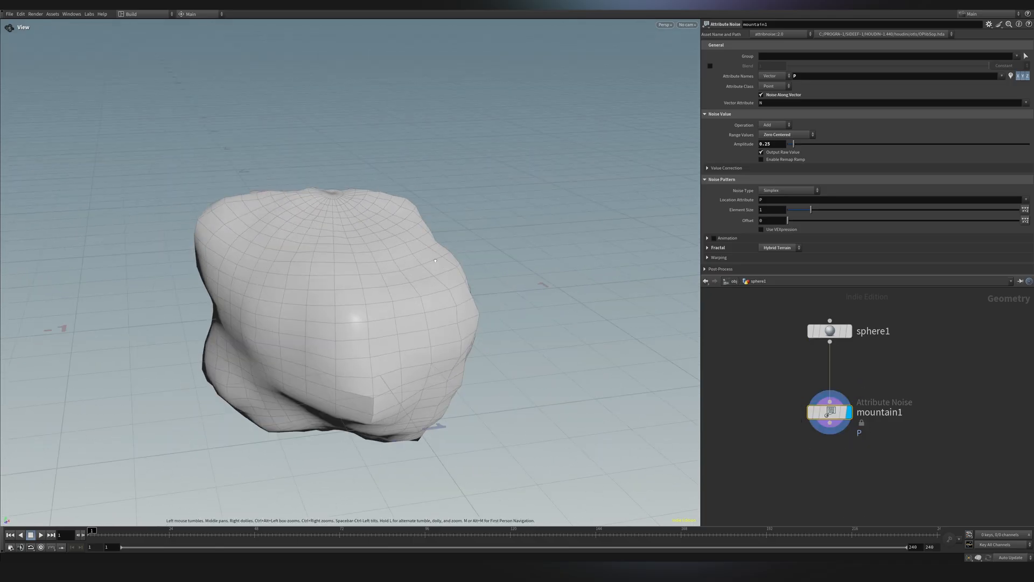
mouse_move(344, 291)
left_mouse_down()
mouse_move(485, 244)
mouse_move(476, 272)
left_mouse_up()
scroll(476, 272, "down", 3)
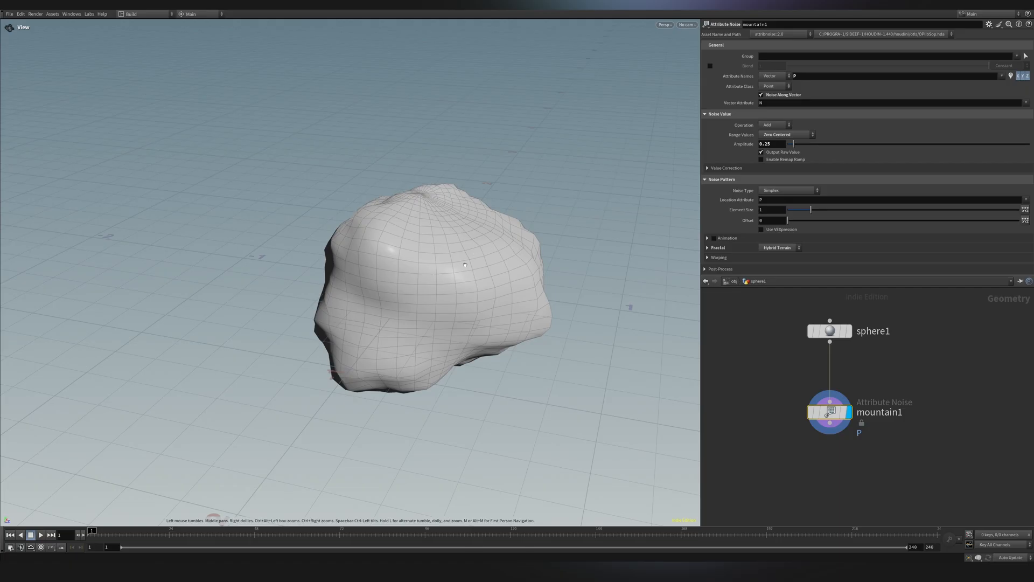
left_click(1029, 24)
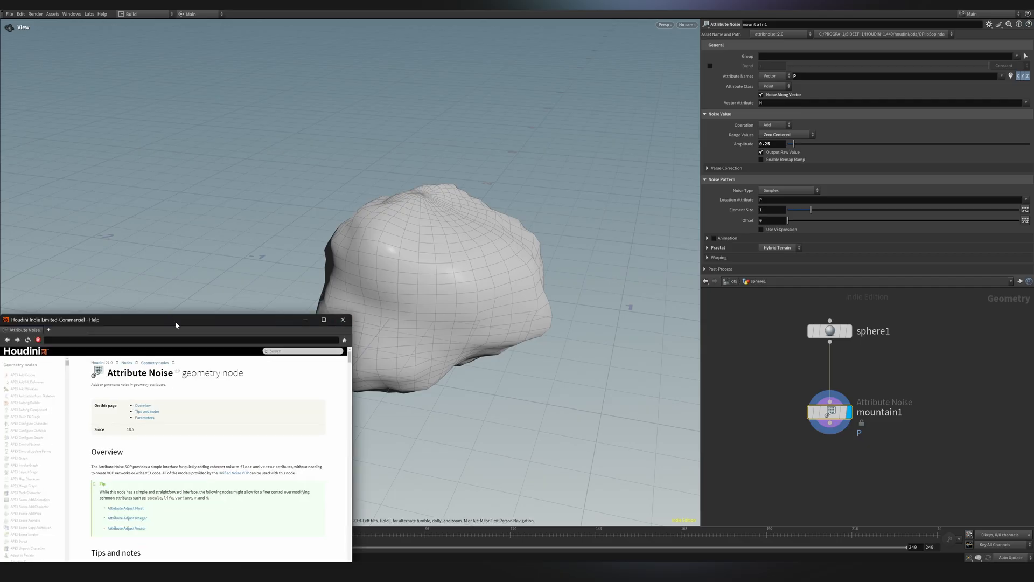
Maximize the Help window, read the Attribute Noise parameters, and close it.
left_click_drag(175, 321, 519, 203)
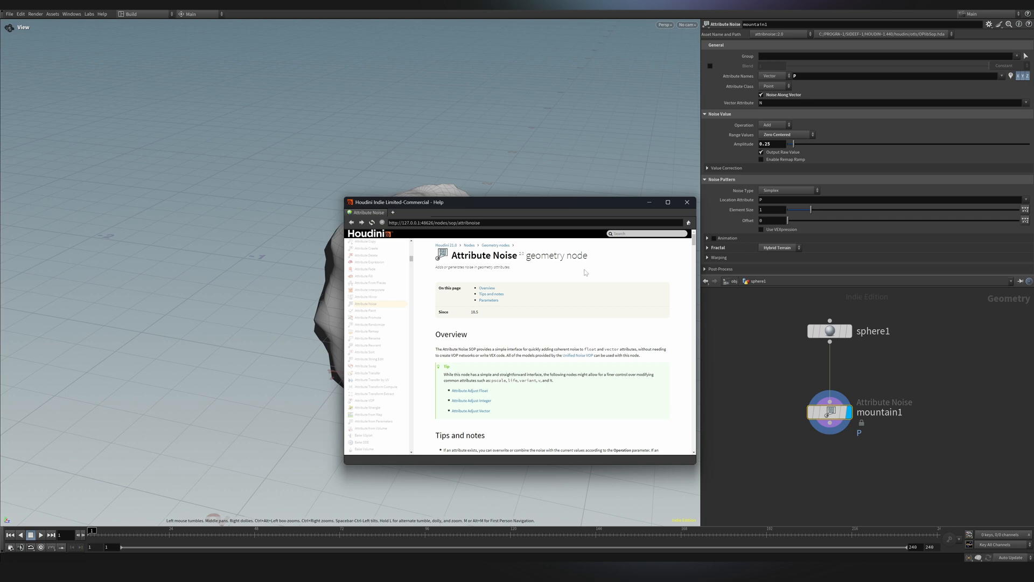
scroll(470, 355, "down", 2)
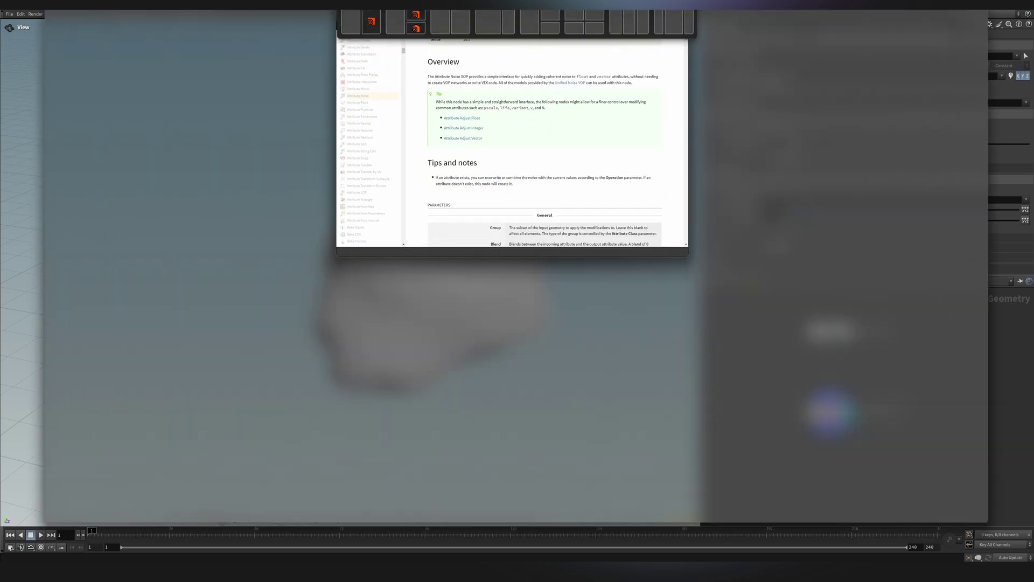
left_click_drag(555, 207, 546, 1)
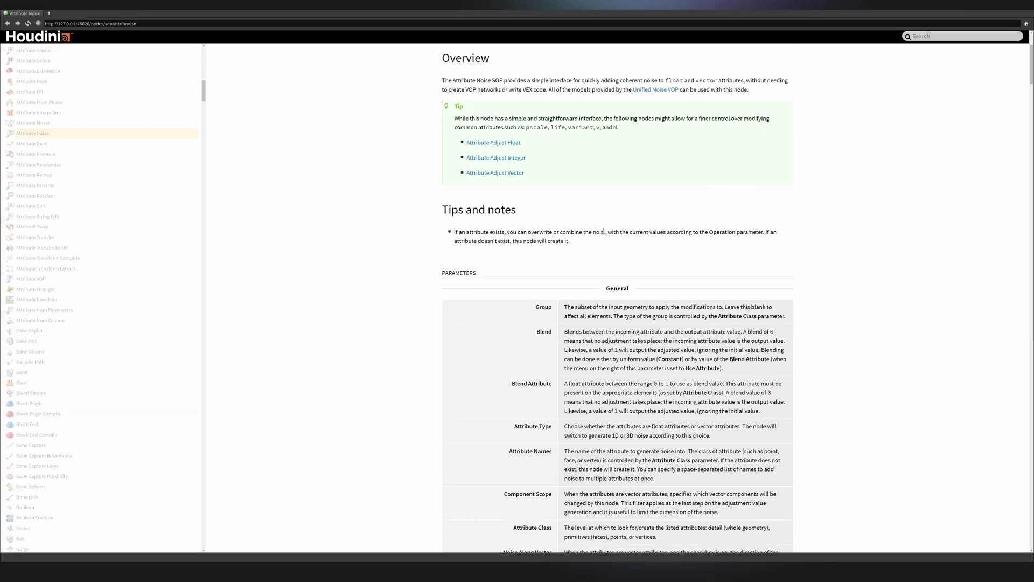
scroll(588, 315, "down", 2)
scroll(764, 251, "down", 2)
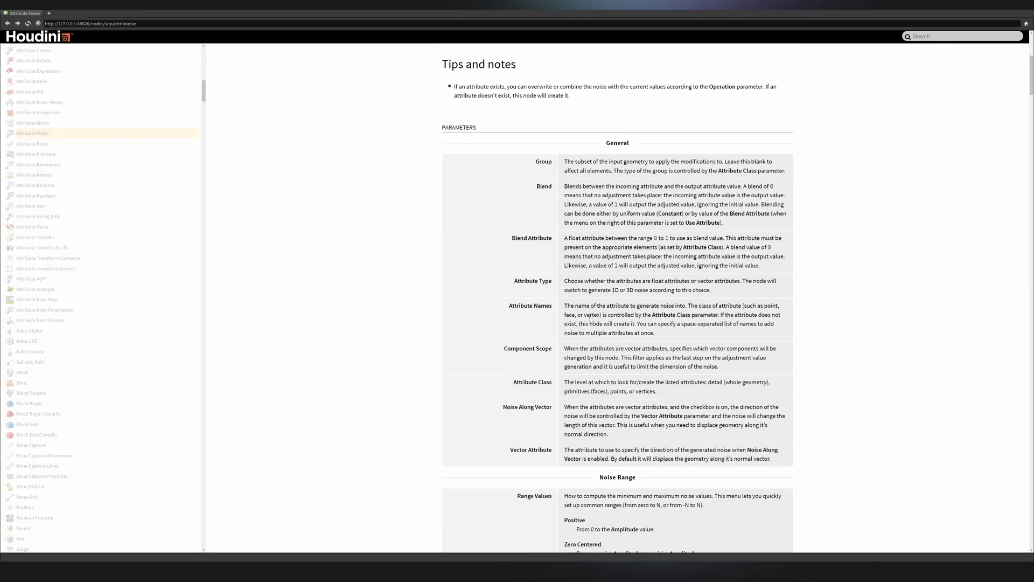
scroll(764, 251, "down", 3)
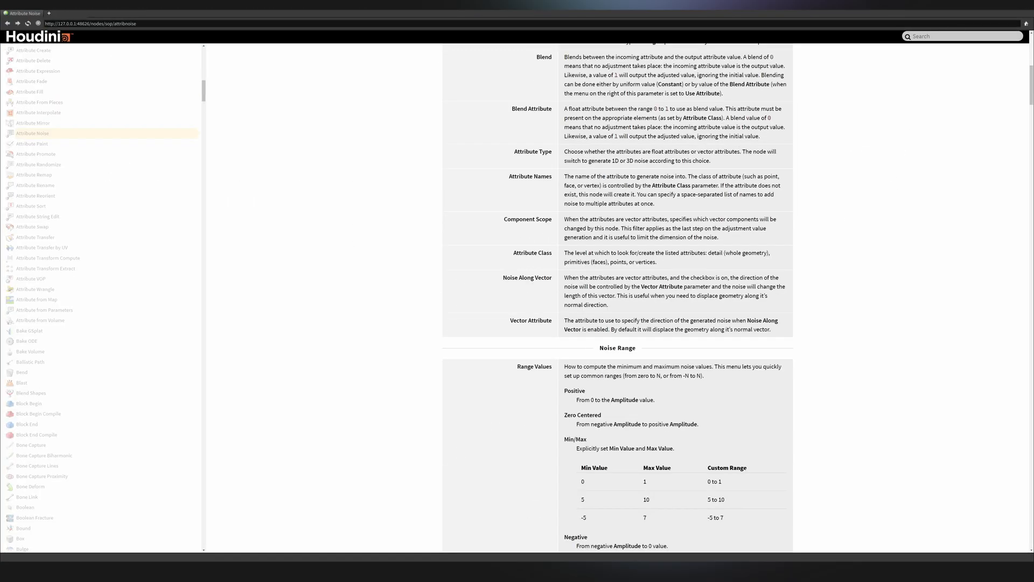
left_click(1028, 4)
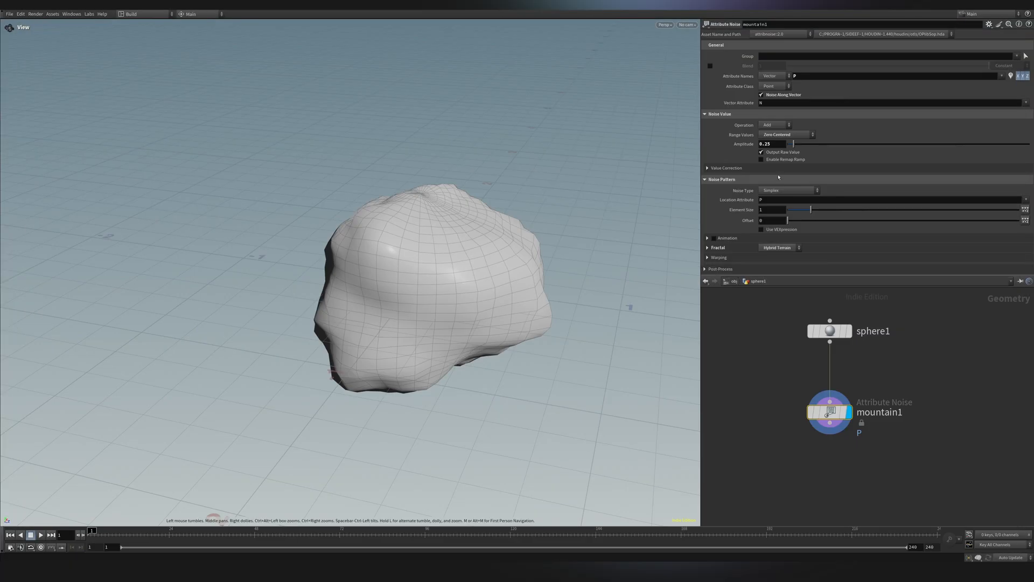
Set mountain1's noise amplitude to 0.35 and element size to 0.5, then inspect the jagged sphere.
mouse_move(792, 144)
left_mouse_down()
mouse_move(818, 145)
mouse_move(795, 144)
left_mouse_up()
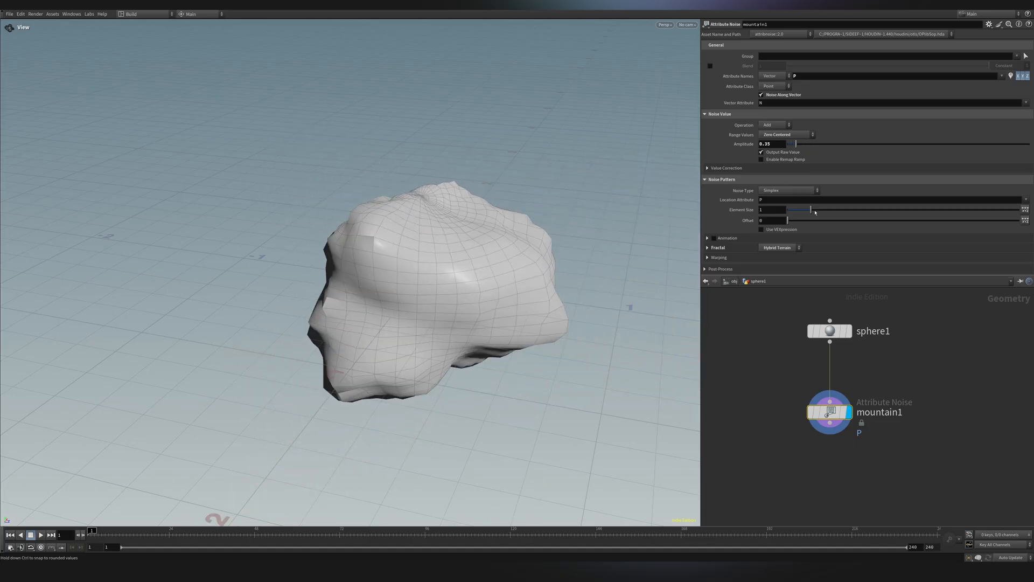
left_click_drag(812, 211, 800, 202)
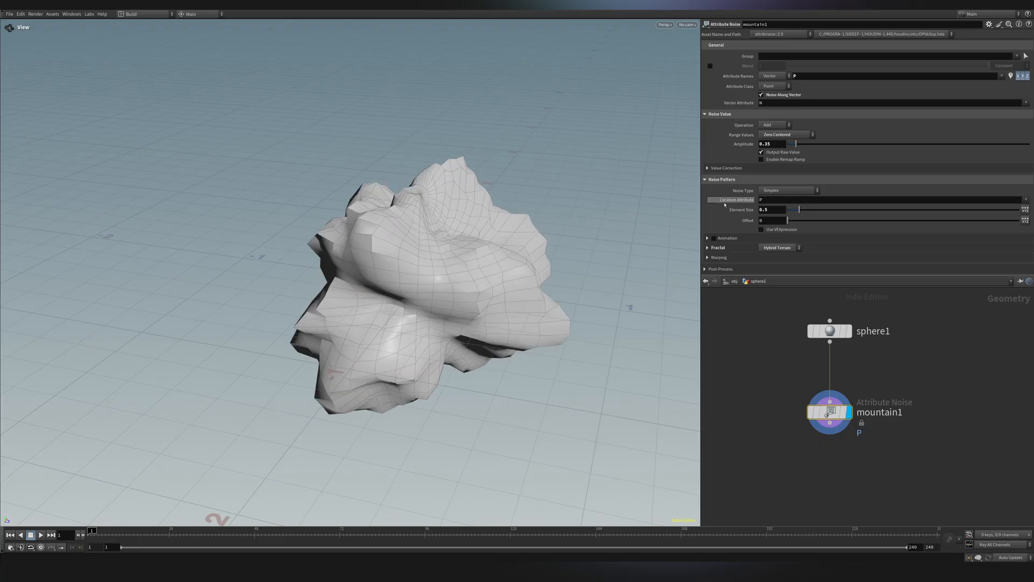
mouse_move(619, 312)
left_mouse_down()
mouse_move(532, 254)
mouse_move(544, 307)
left_mouse_up()
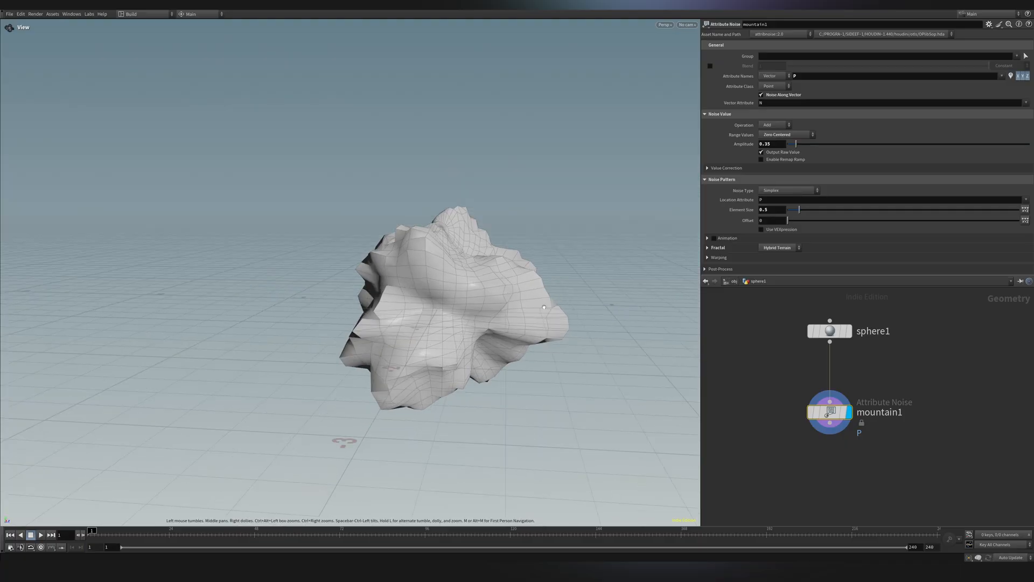
left_click_drag(537, 343, 574, 257)
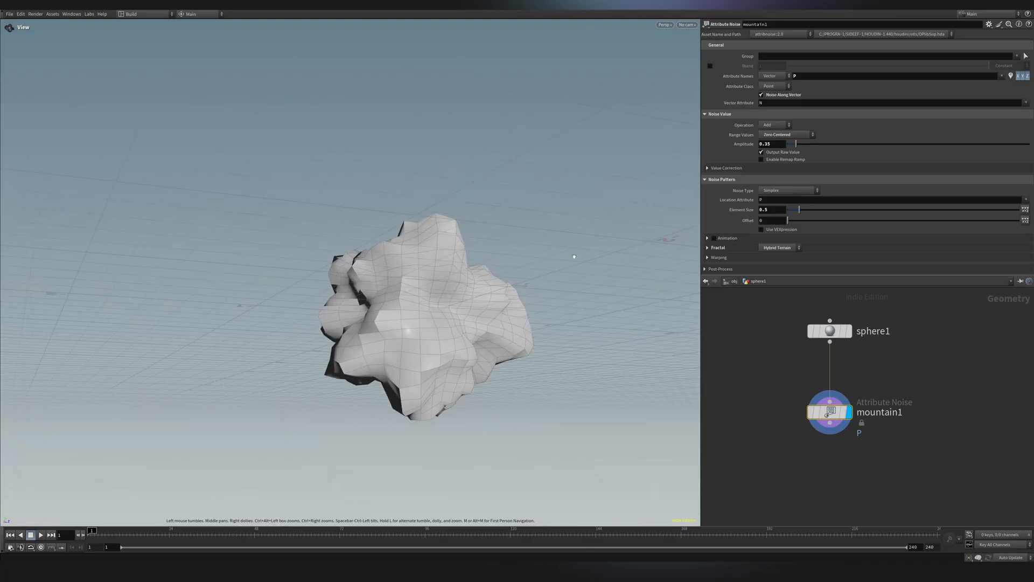
left_click_drag(472, 318, 446, 298)
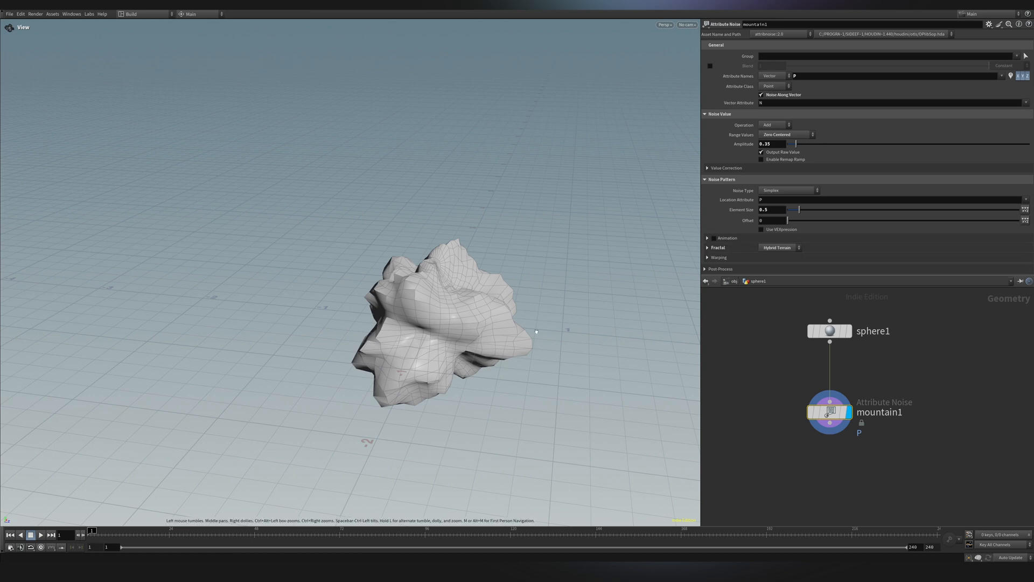
Enable animation on mountain1's noise and play the timeline to watch the sphere morph.
left_click(711, 238)
key("Up")
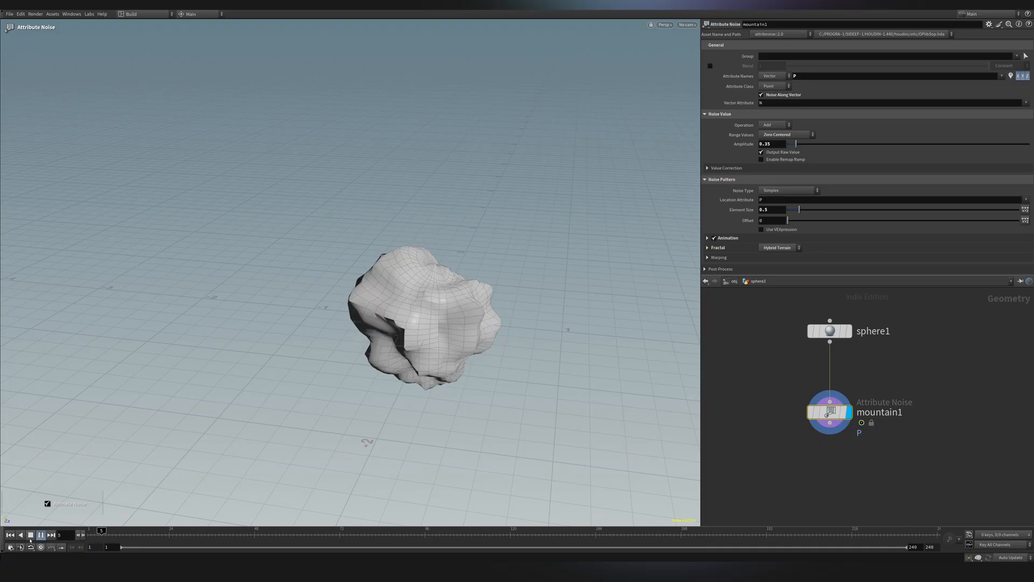
left_click(31, 535)
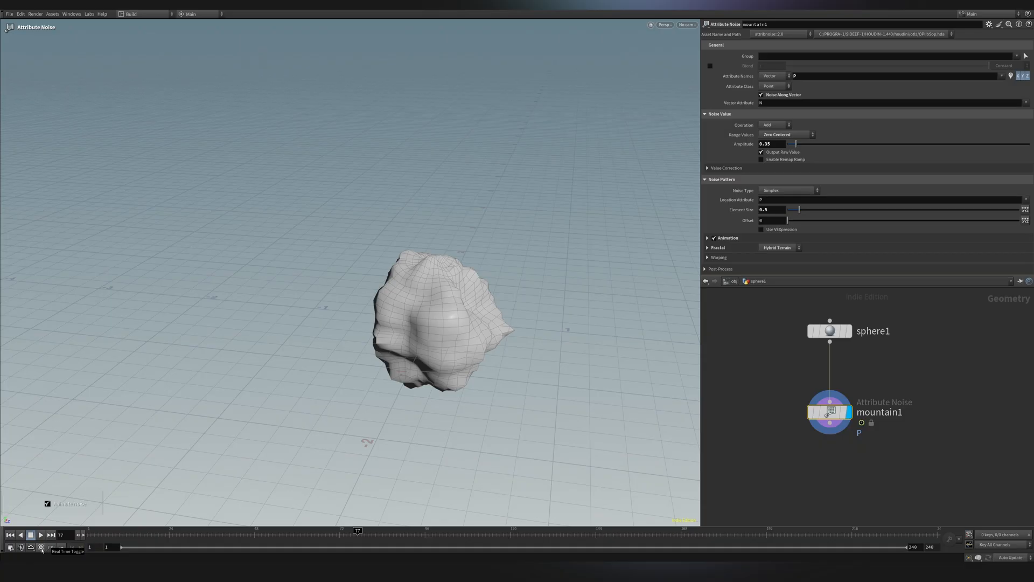
left_click(41, 534)
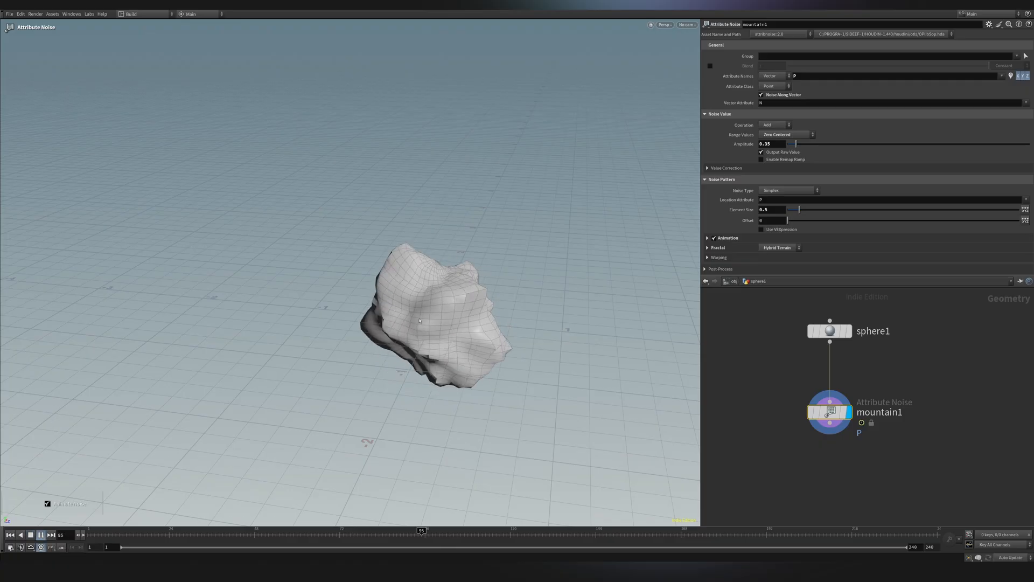
left_click_drag(475, 308, 421, 298)
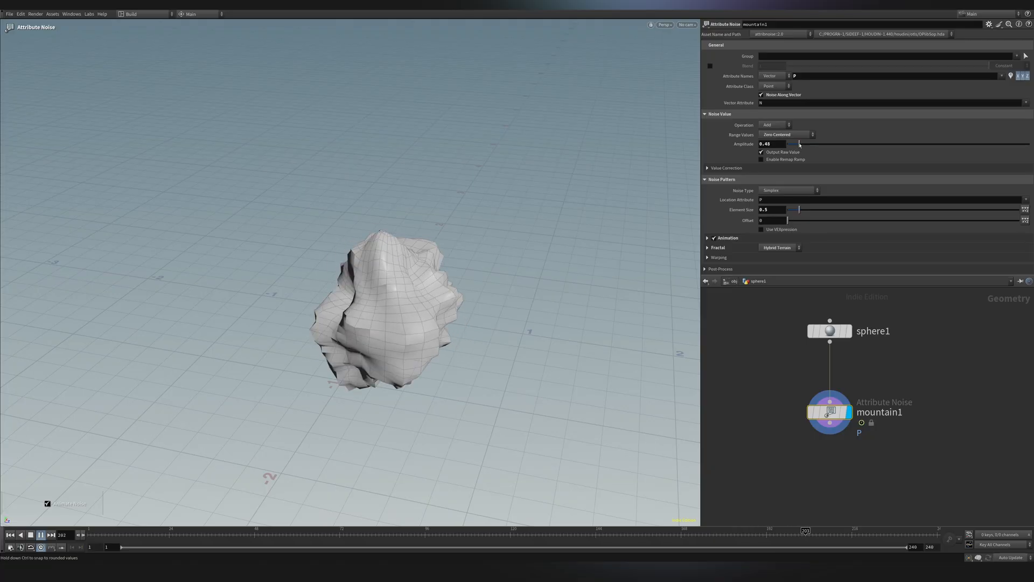
Adjust amplitude to 0.3 and element size to 1.87, showing the smooth lumpy sphere without wireframe.
mouse_move(796, 145)
left_mouse_down()
mouse_move(819, 144)
mouse_move(796, 144)
left_mouse_up()
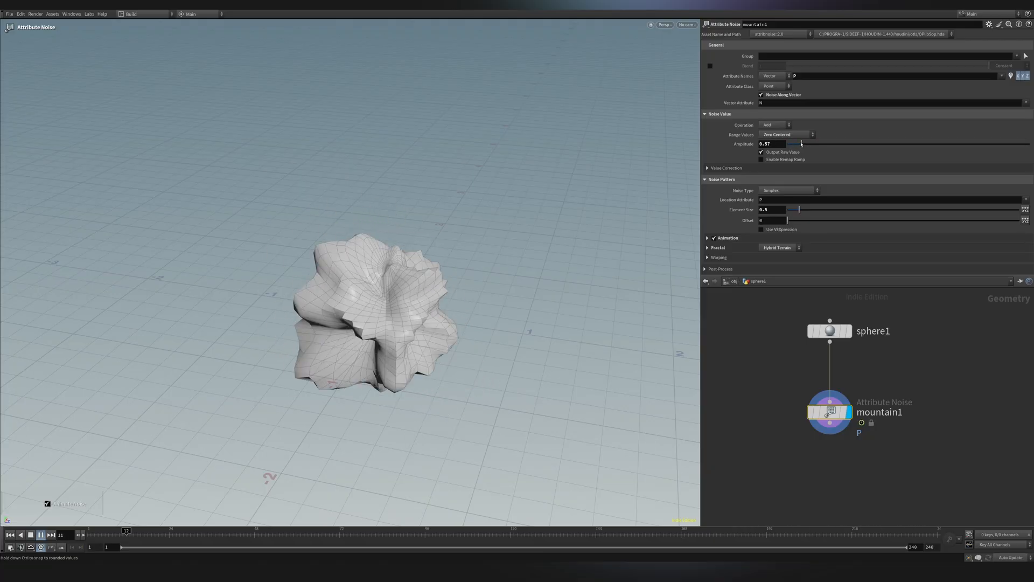
left_click_drag(799, 210, 830, 212)
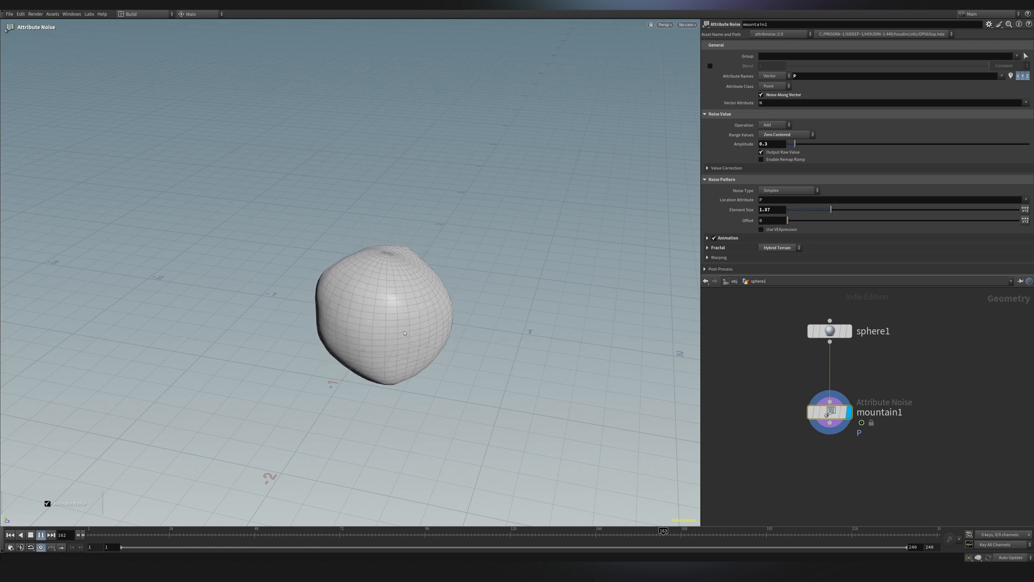
key("shift+w")
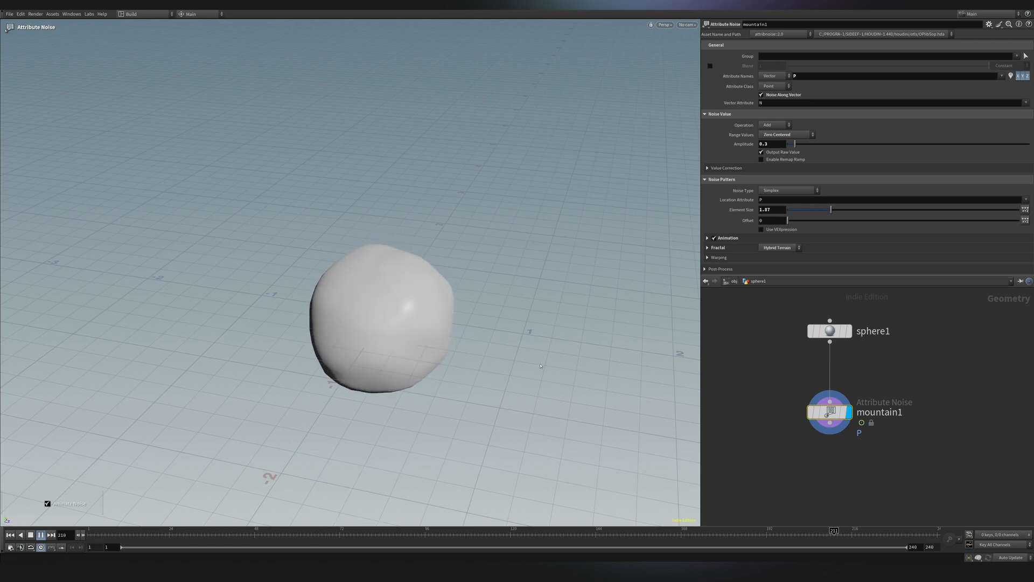
middle_click_drag(838, 483, 833, 465)
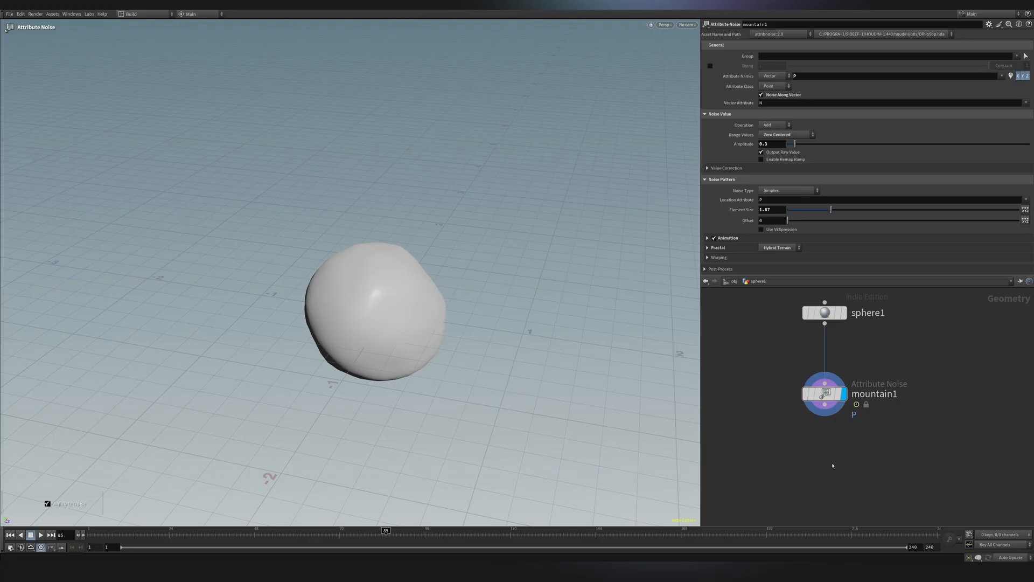
Add a color1 node below mountain1, wire it in and make it the displayed output.
key("Tab")
type("color")
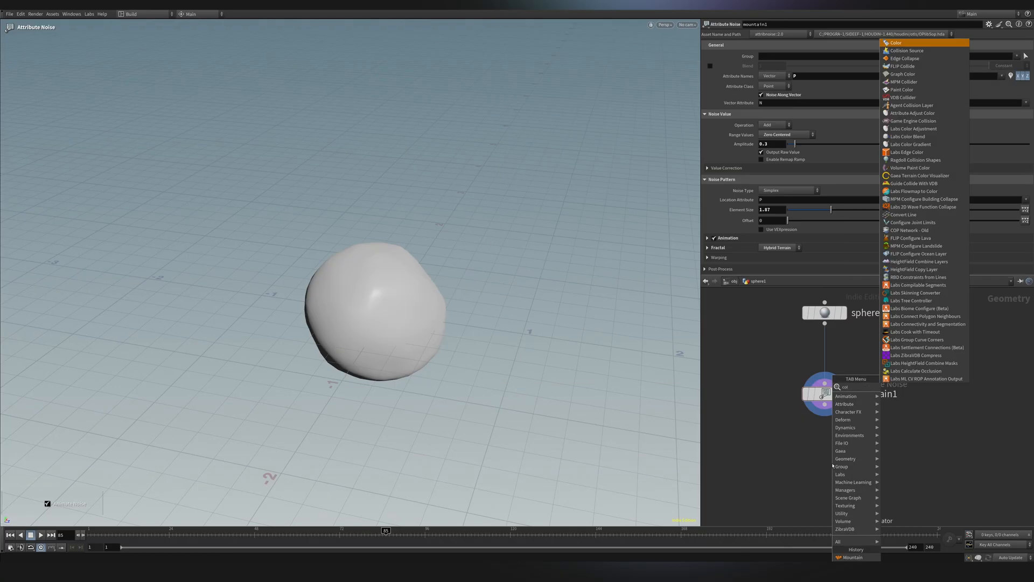
key("Return")
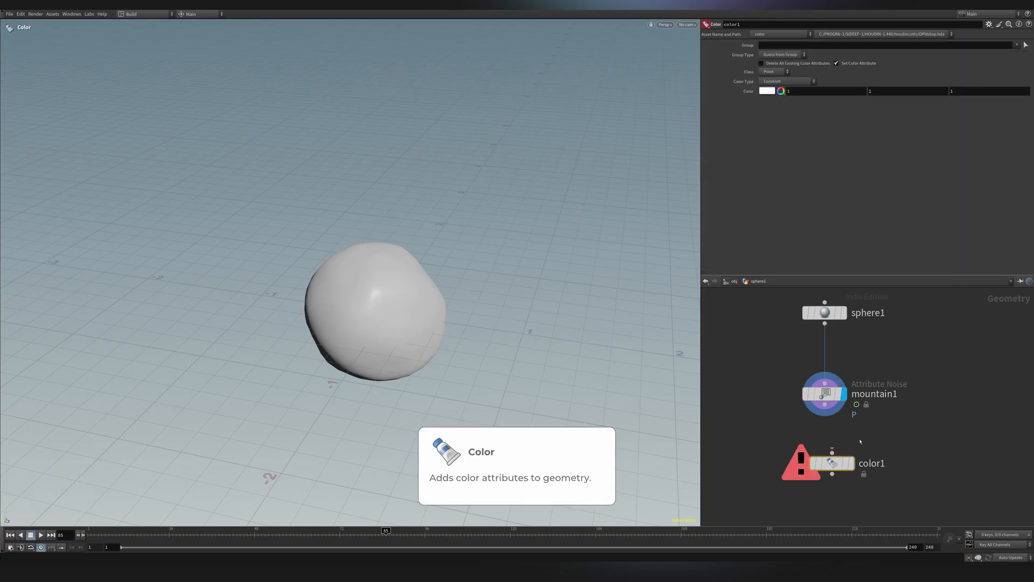
left_click(824, 449)
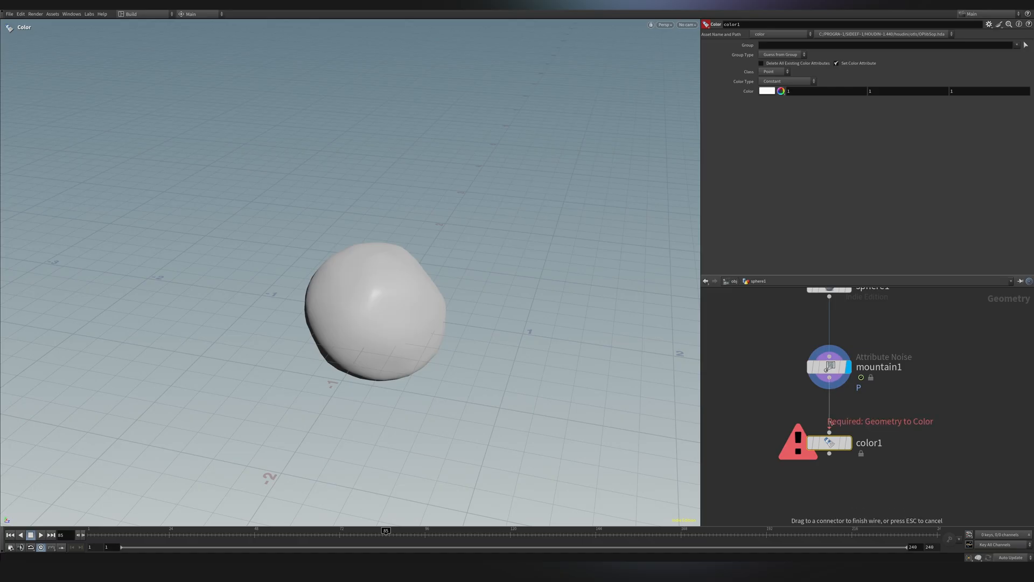
left_click(829, 432)
left_click(851, 443)
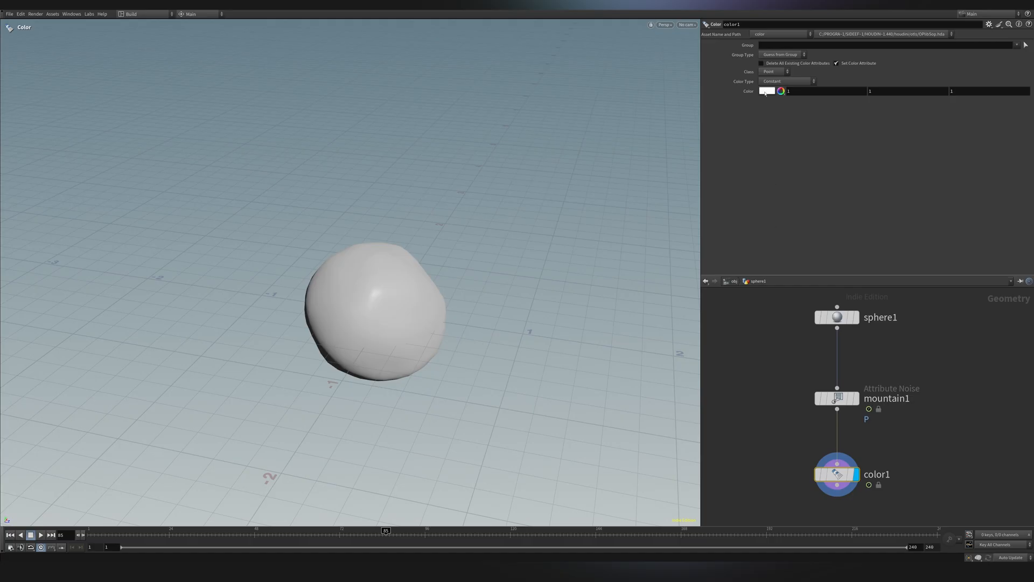
Set color1's constant colour to orange in the Color Editor and play the animation.
left_click(765, 93)
left_click(806, 38)
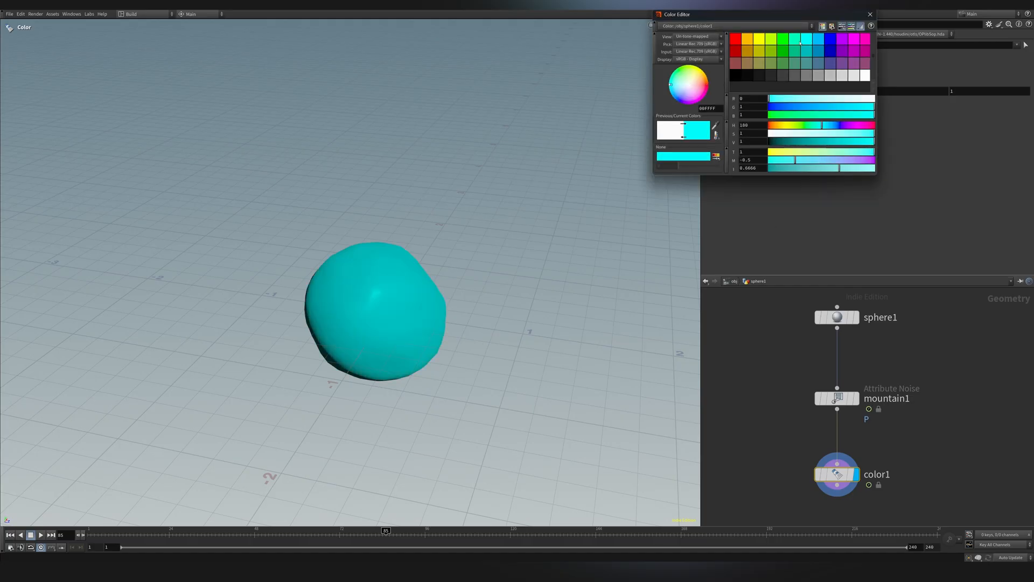
left_click(758, 39)
left_click(806, 74)
left_click(782, 38)
mouse_move(678, 69)
left_mouse_down()
mouse_move(688, 84)
mouse_move(703, 78)
left_mouse_up()
left_click_drag(830, 107, 804, 110)
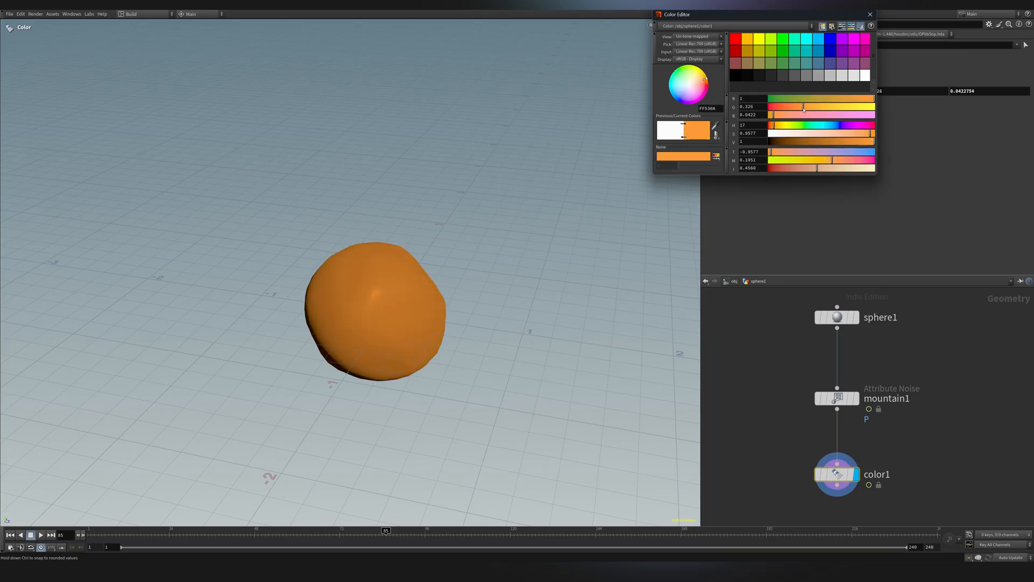
left_click(869, 16)
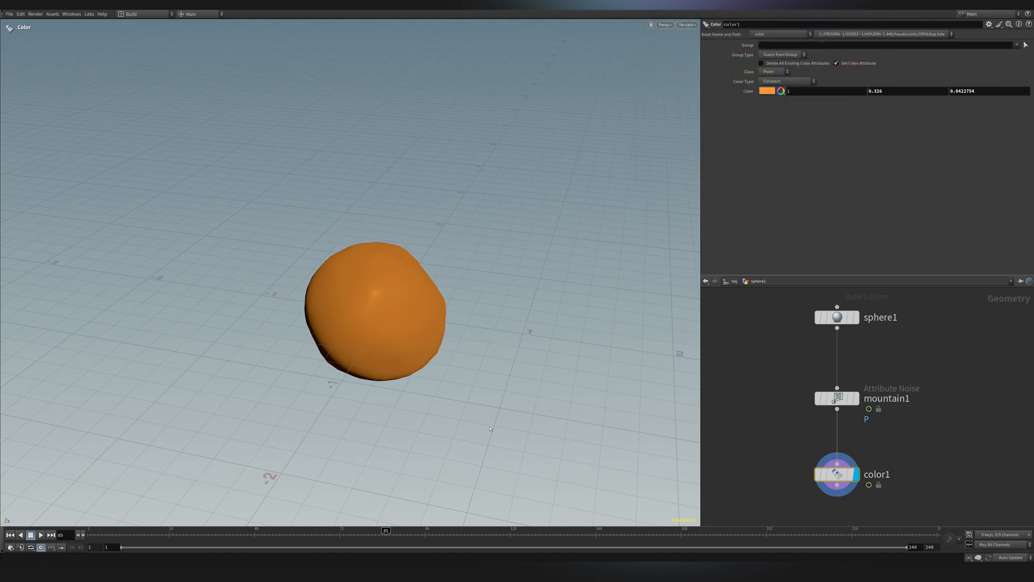
left_click(41, 535)
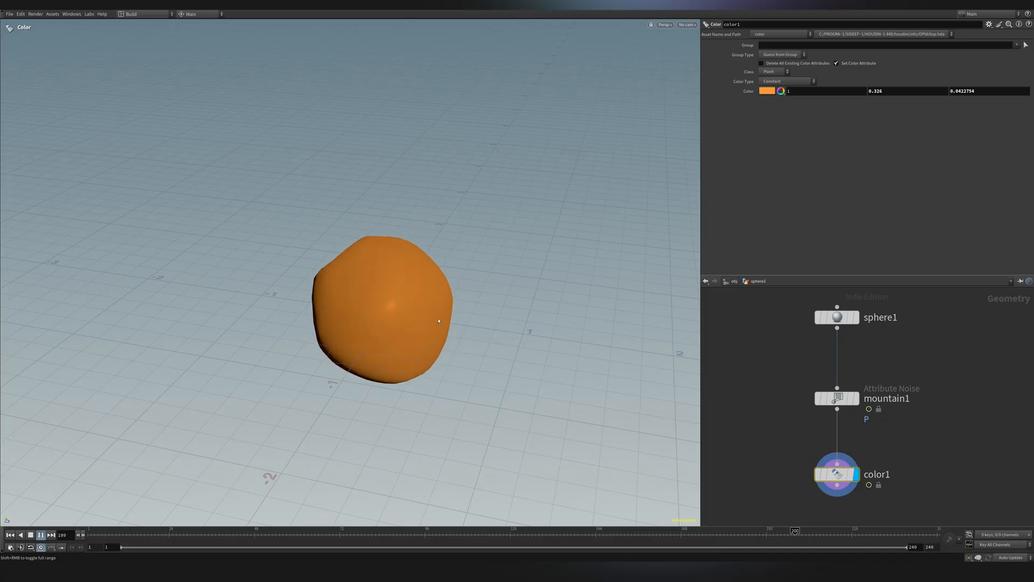
Restore the full interface layout and restart the animation from the first frame.
key("Escape")
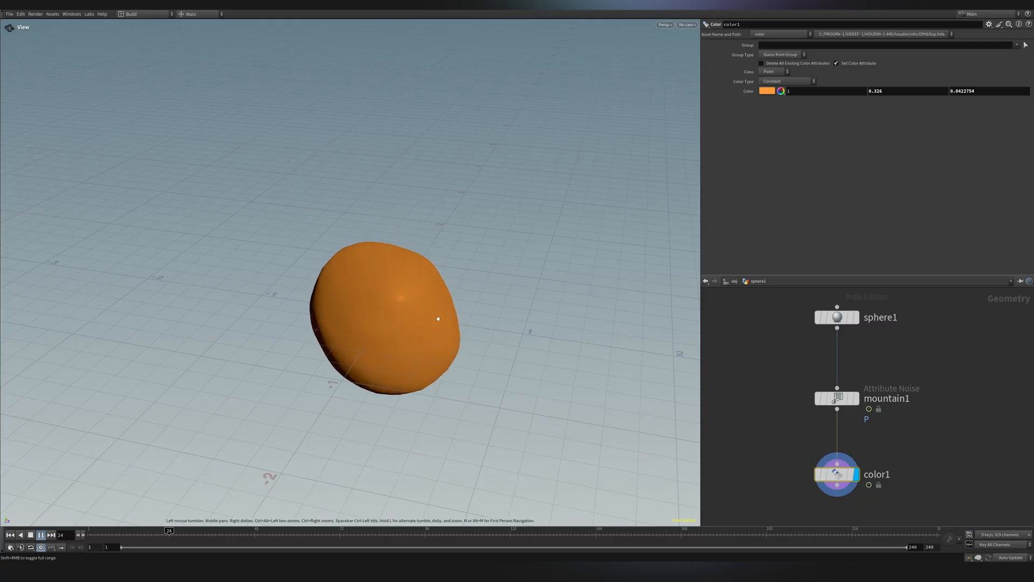
key("Return")
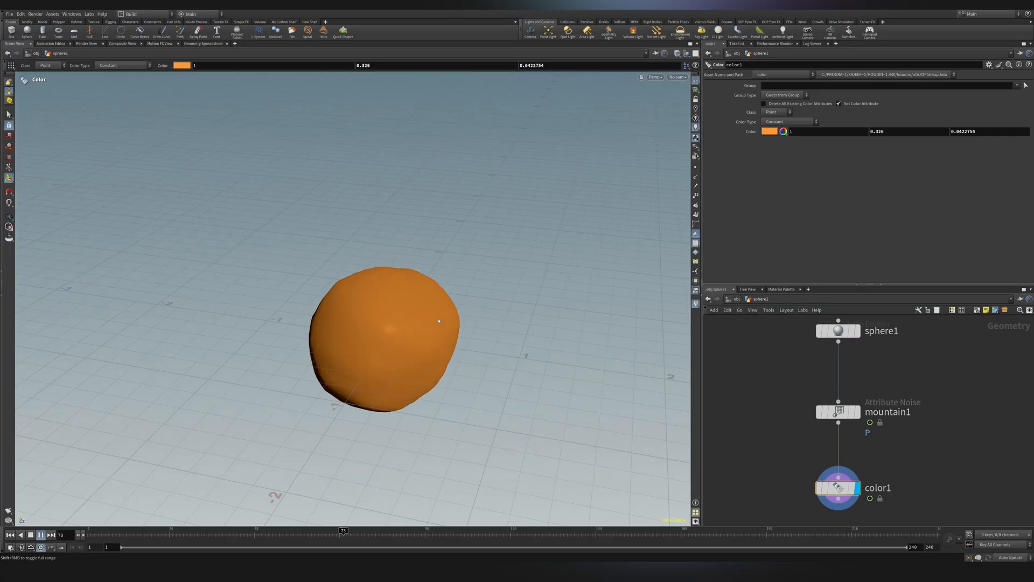
key("ctrl+Left")
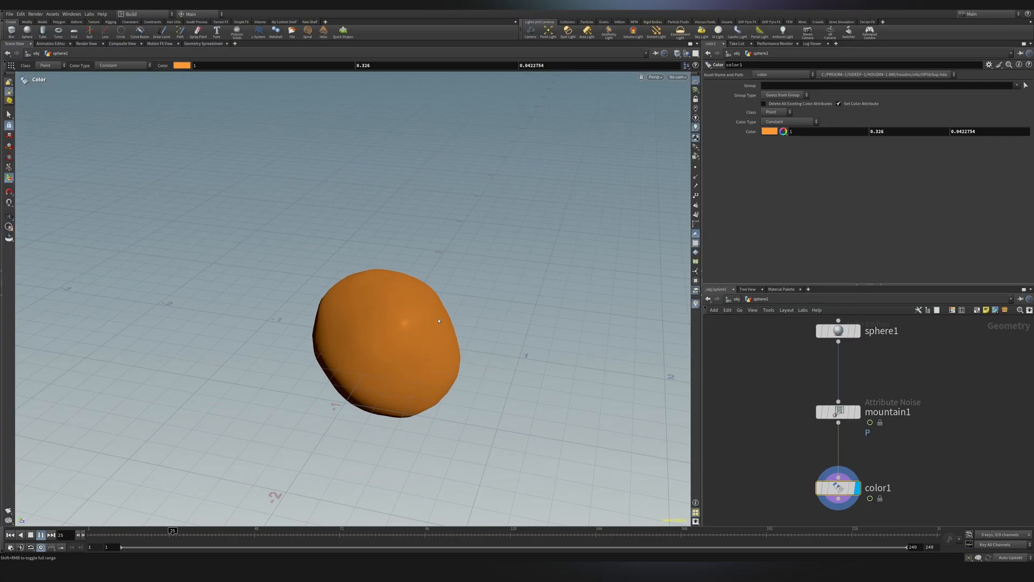